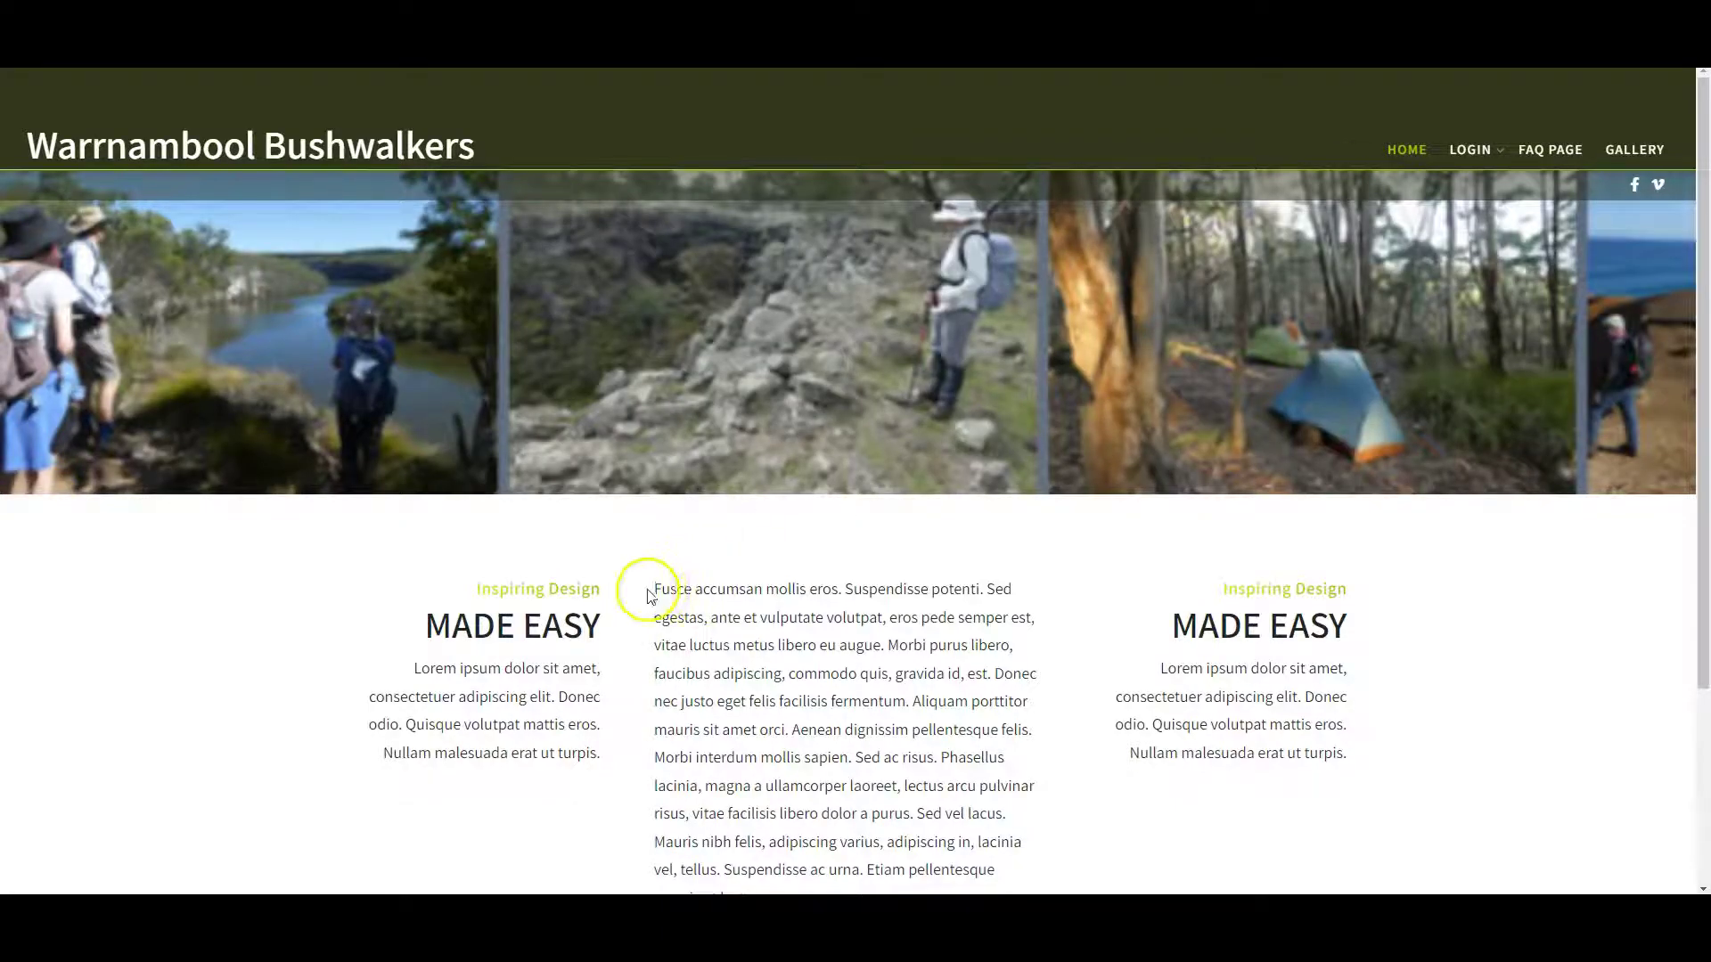
Highlight the heading and text blocks in the live site's three columns
{"action": "left_click_drag", "start_coordinate": [652, 588], "coordinate": [951, 806]}
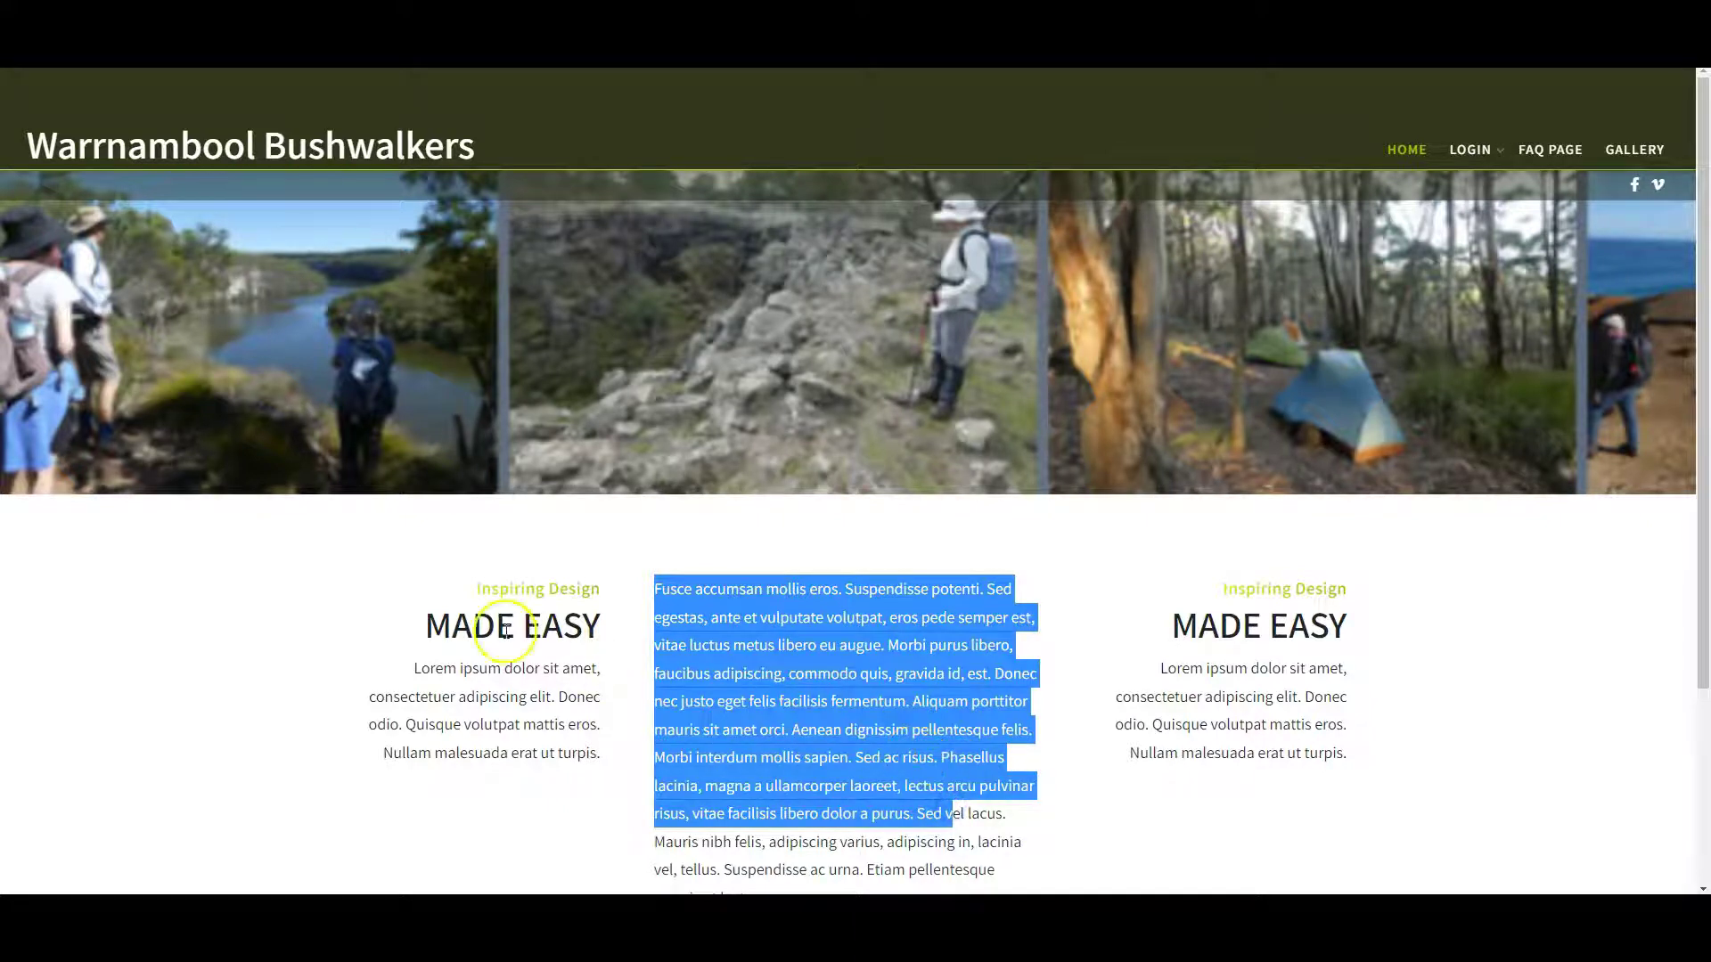
{"action": "left_click_drag", "start_coordinate": [466, 589], "coordinate": [571, 723]}
{"action": "left_click_drag", "start_coordinate": [1210, 597], "coordinate": [1355, 783]}
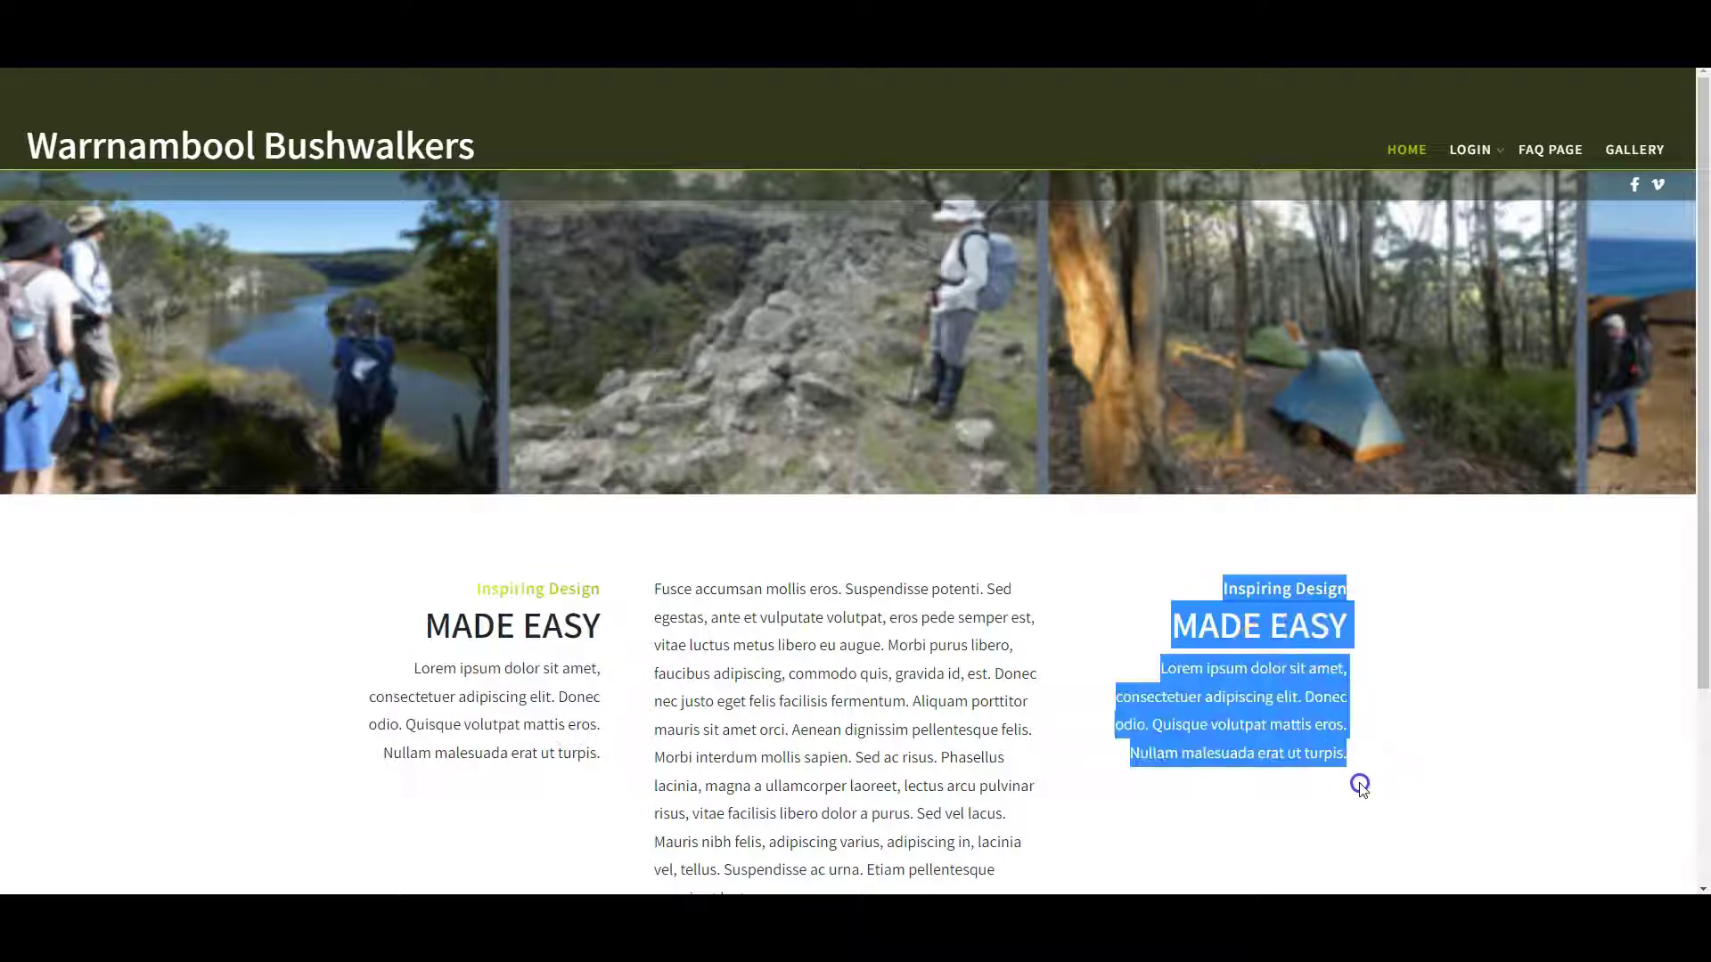
{"action": "left_click_drag", "start_coordinate": [466, 573], "coordinate": [605, 759]}
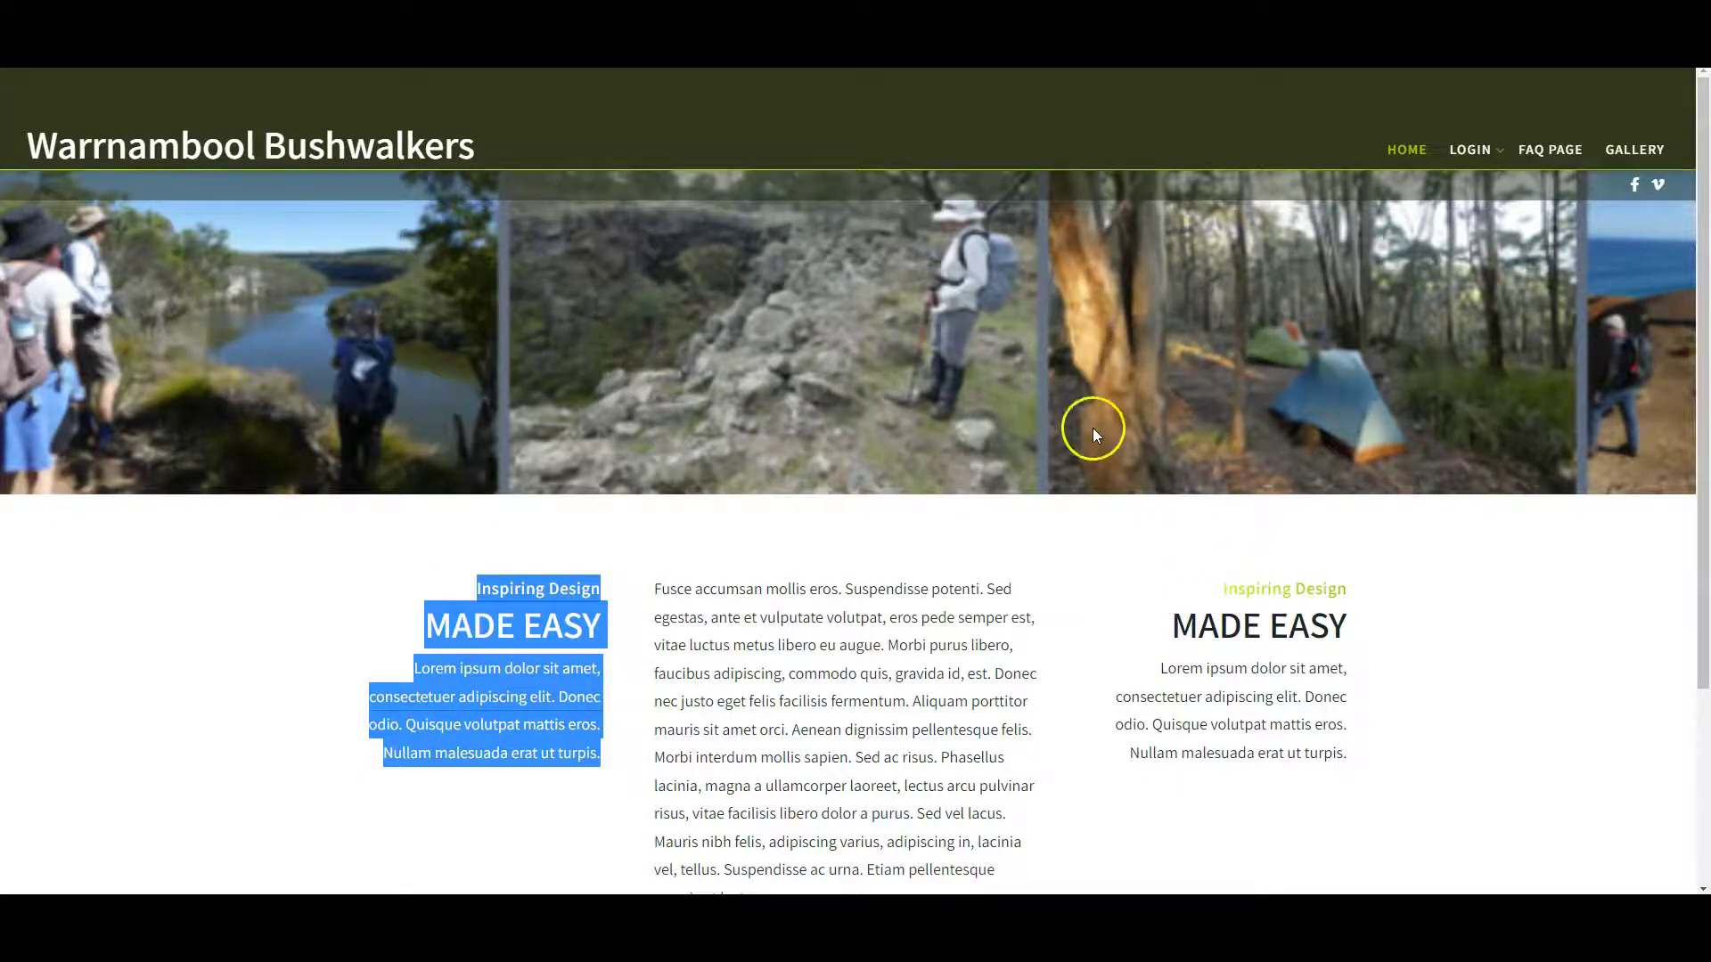
{"action": "scroll", "coordinate": [1078, 441], "scroll_direction": "down", "scroll_amount": 3}
{"action": "scroll", "coordinate": [1025, 468], "scroll_direction": "up", "scroll_amount": 3}
Go to the Joomla administrator and open Content > Site Modules
{"action": "left_click", "coordinate": [901, 653]}
{"action": "left_click", "coordinate": [1341, 122]}
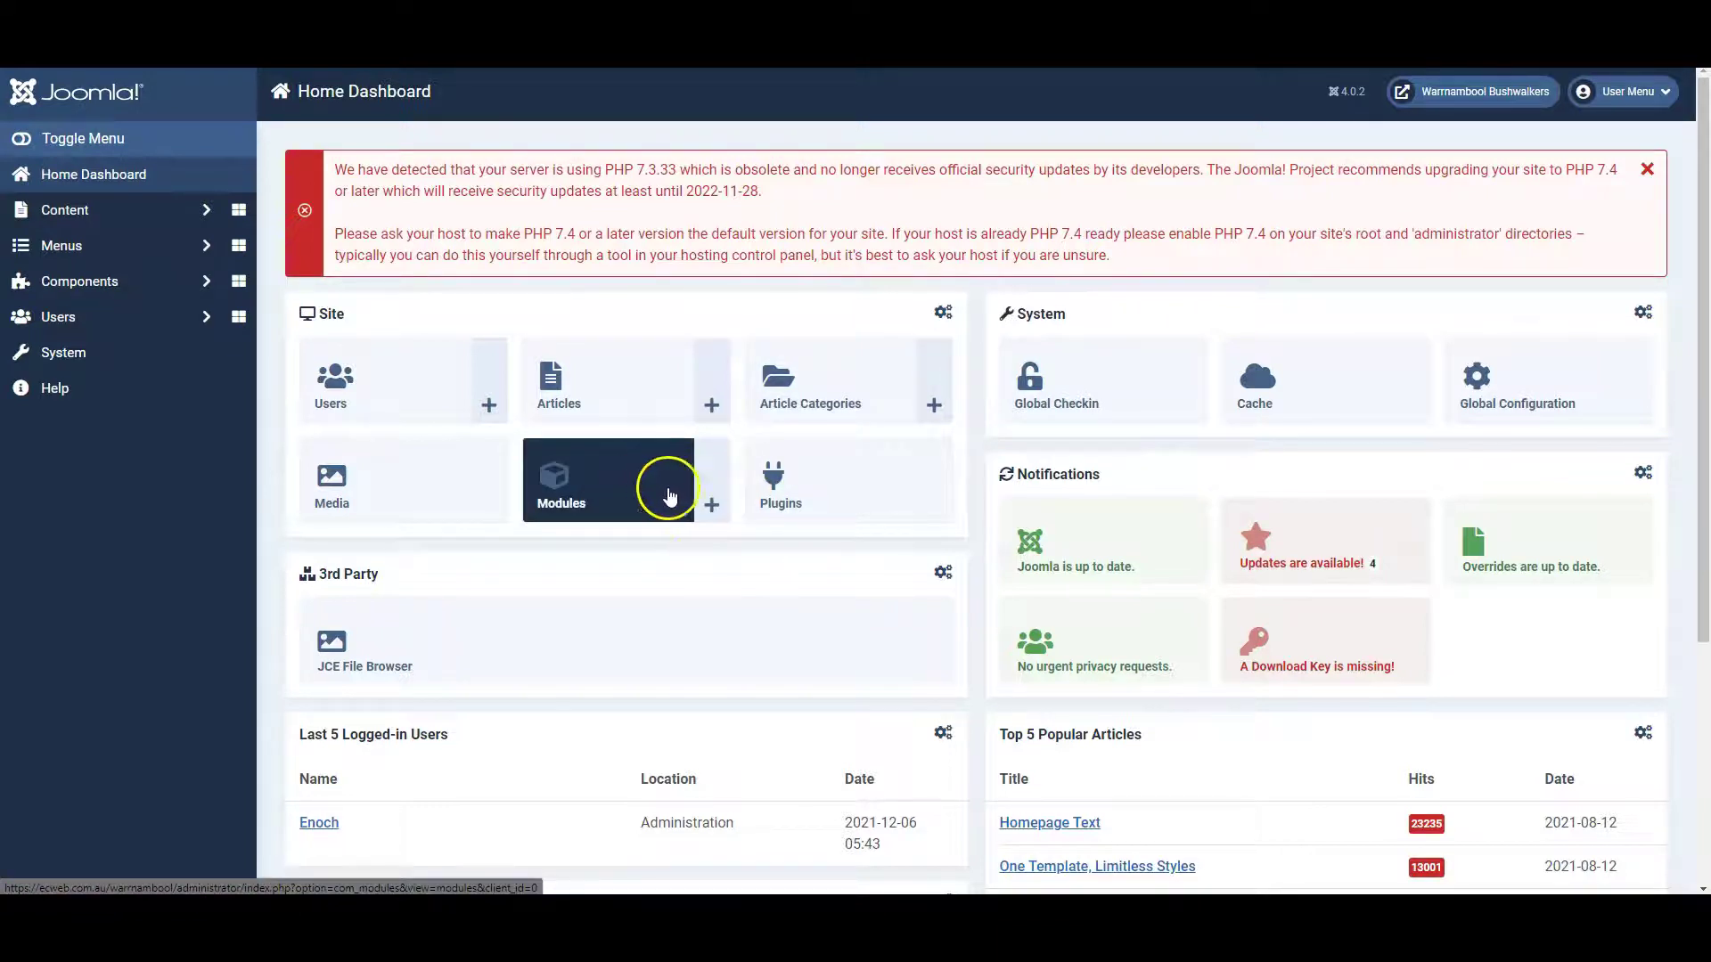
{"action": "left_click", "coordinate": [125, 218]}
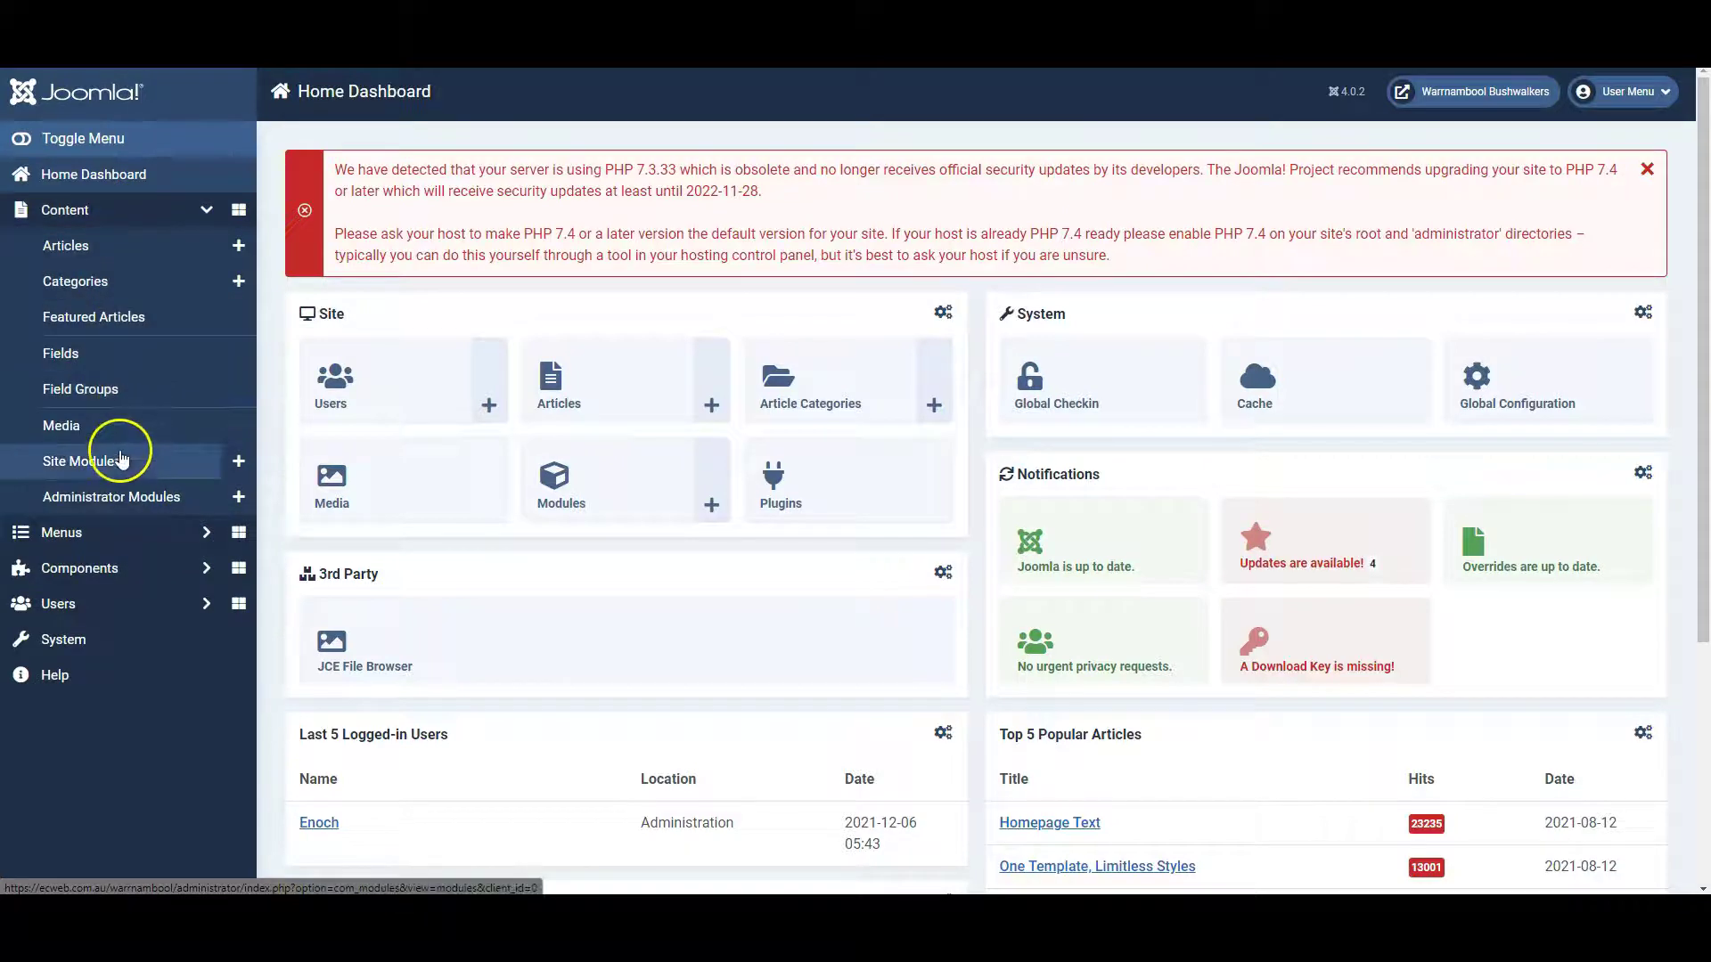
{"action": "left_click", "coordinate": [131, 461]}
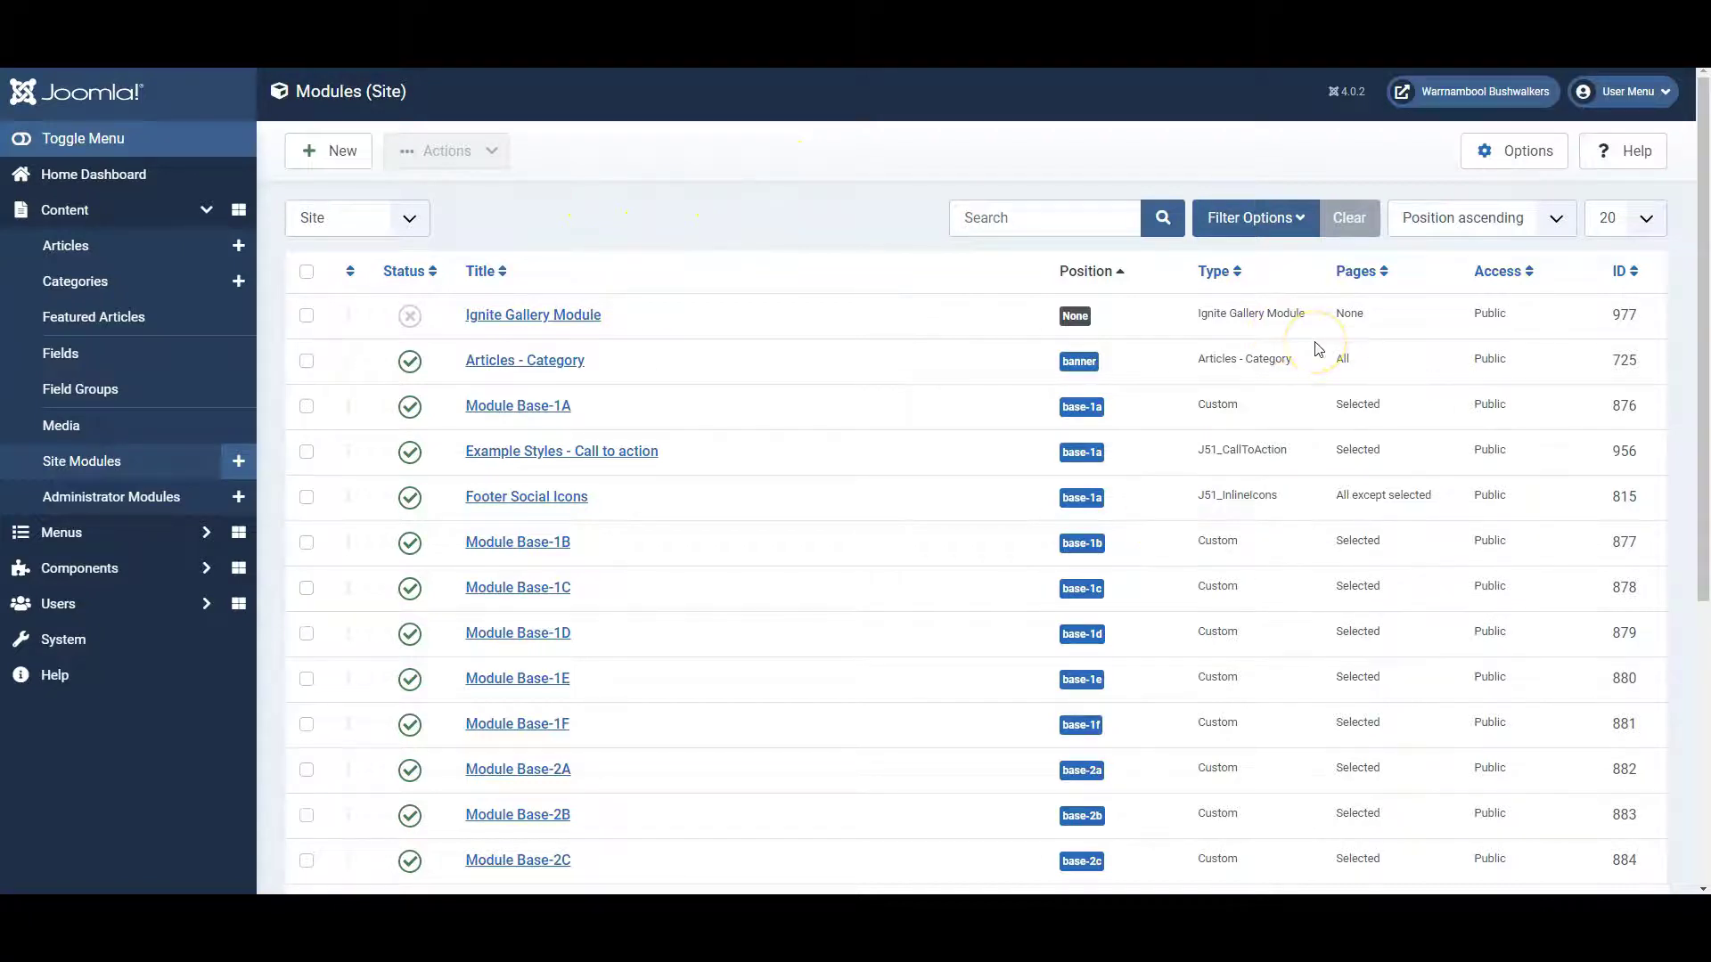
{"action": "scroll", "coordinate": [668, 489], "scroll_direction": "down", "scroll_amount": 5}
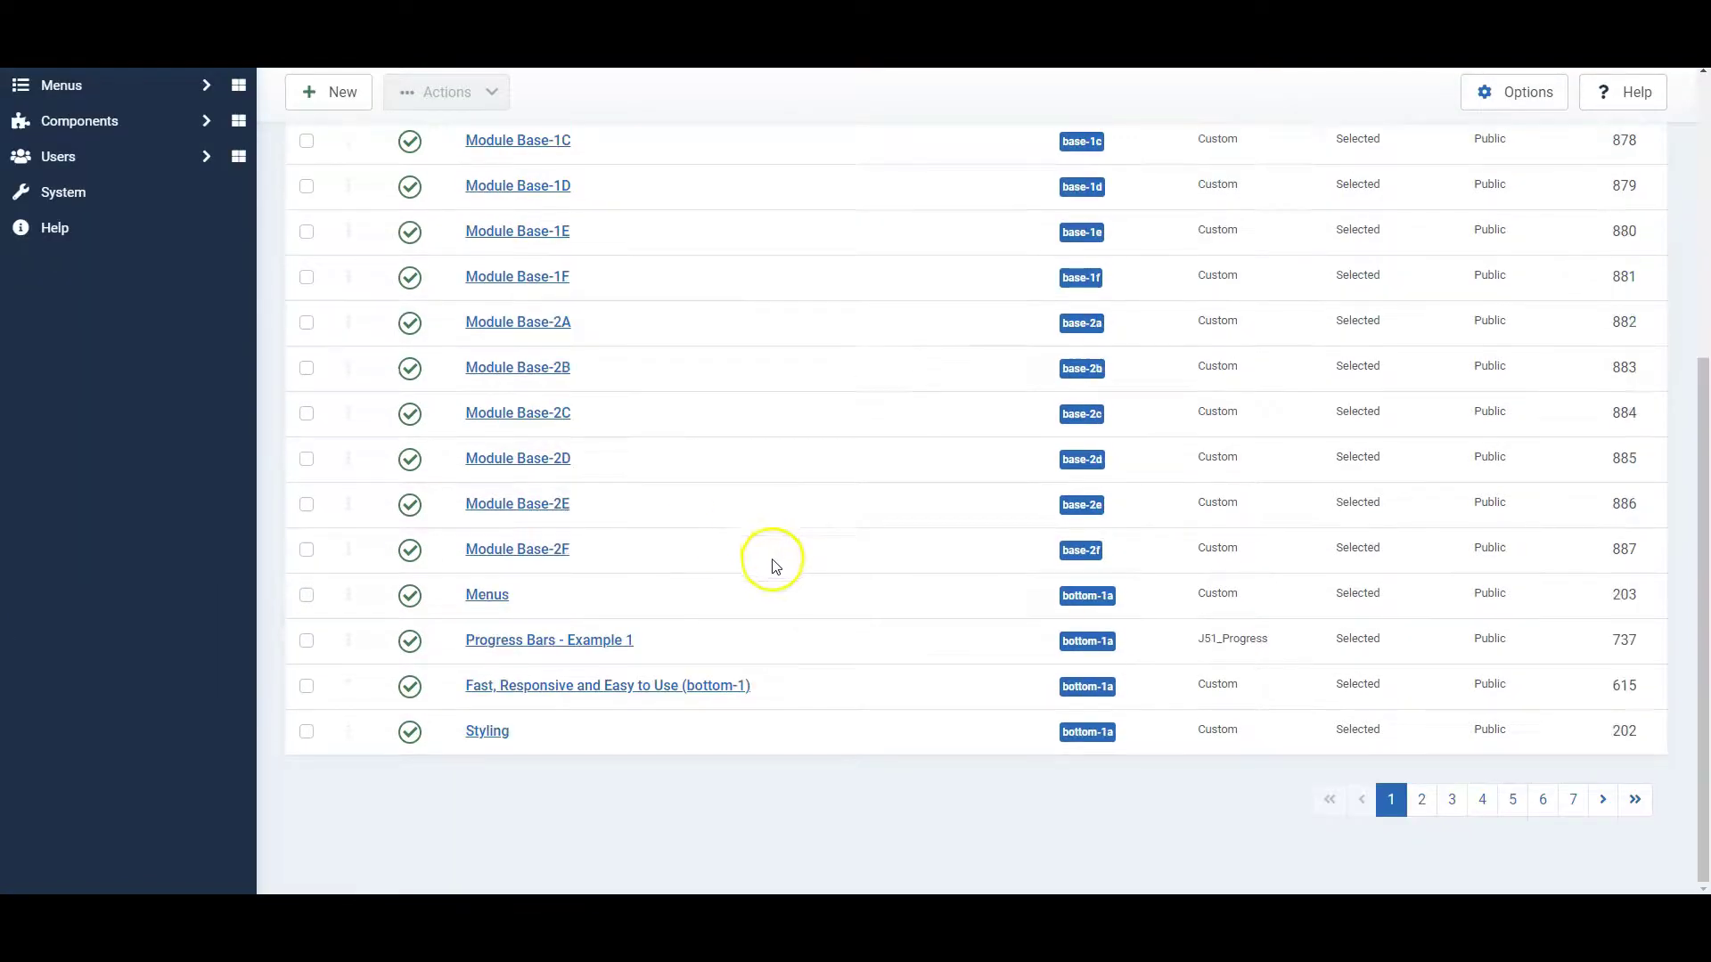
{"action": "scroll", "coordinate": [1462, 631], "scroll_direction": "up", "scroll_amount": 5}
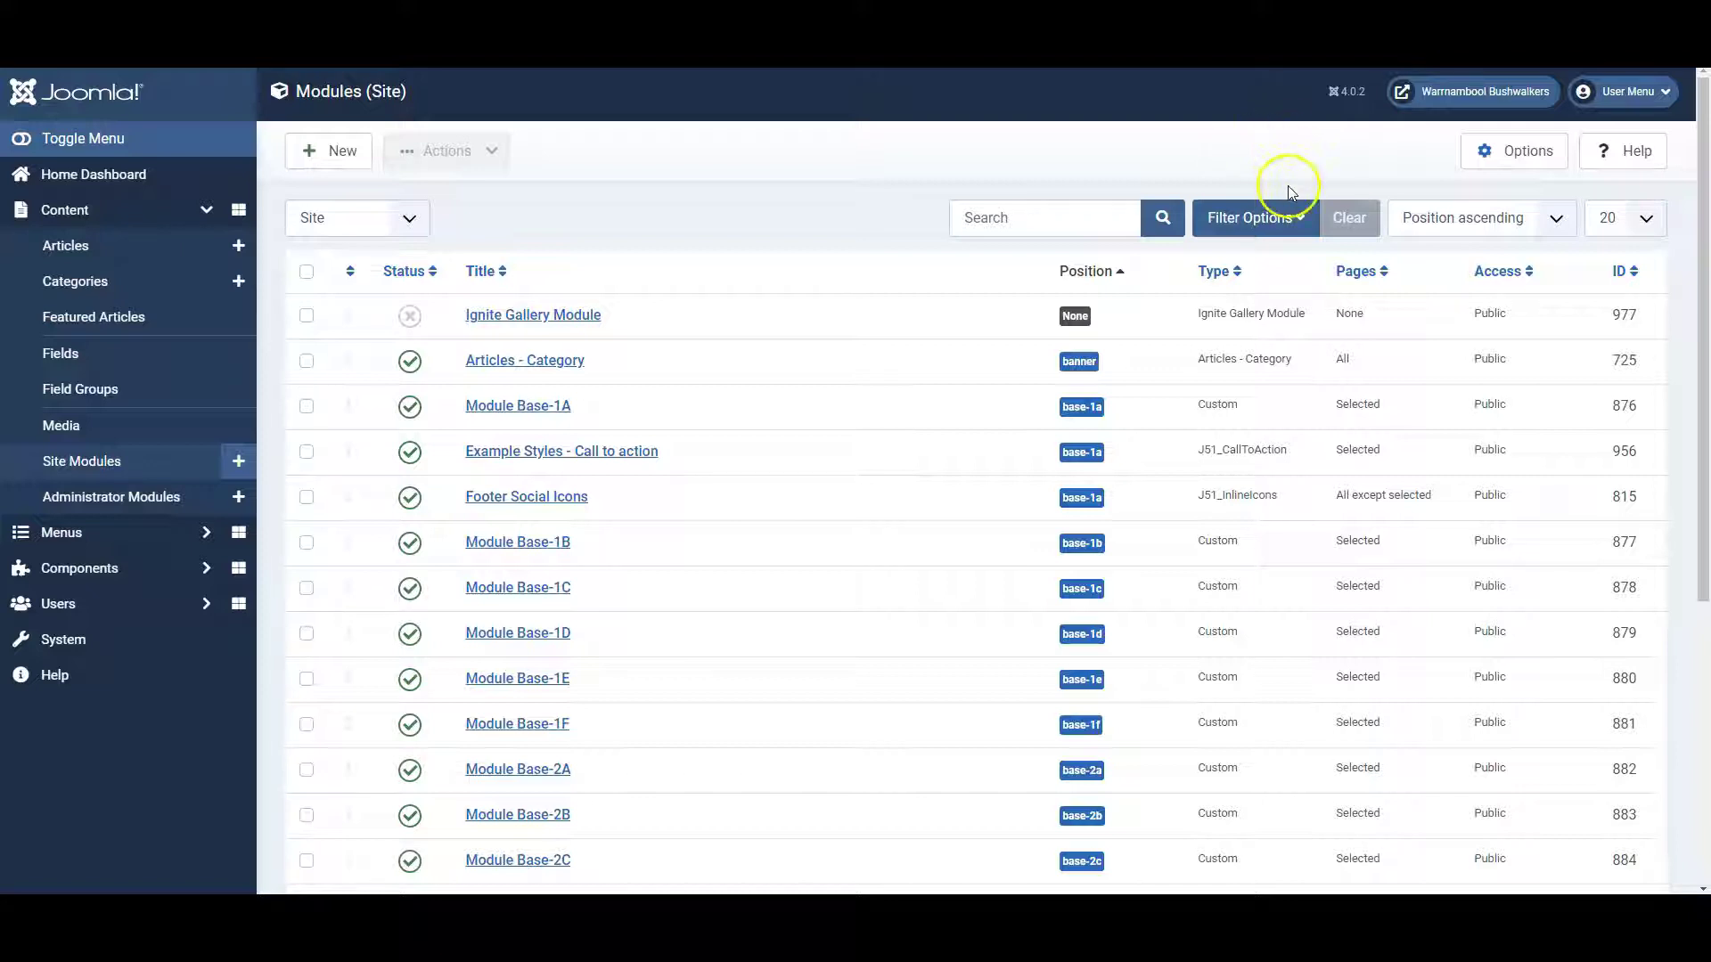
Filter the site modules list by menu item Home and status Published
{"action": "left_click", "coordinate": [1294, 225]}
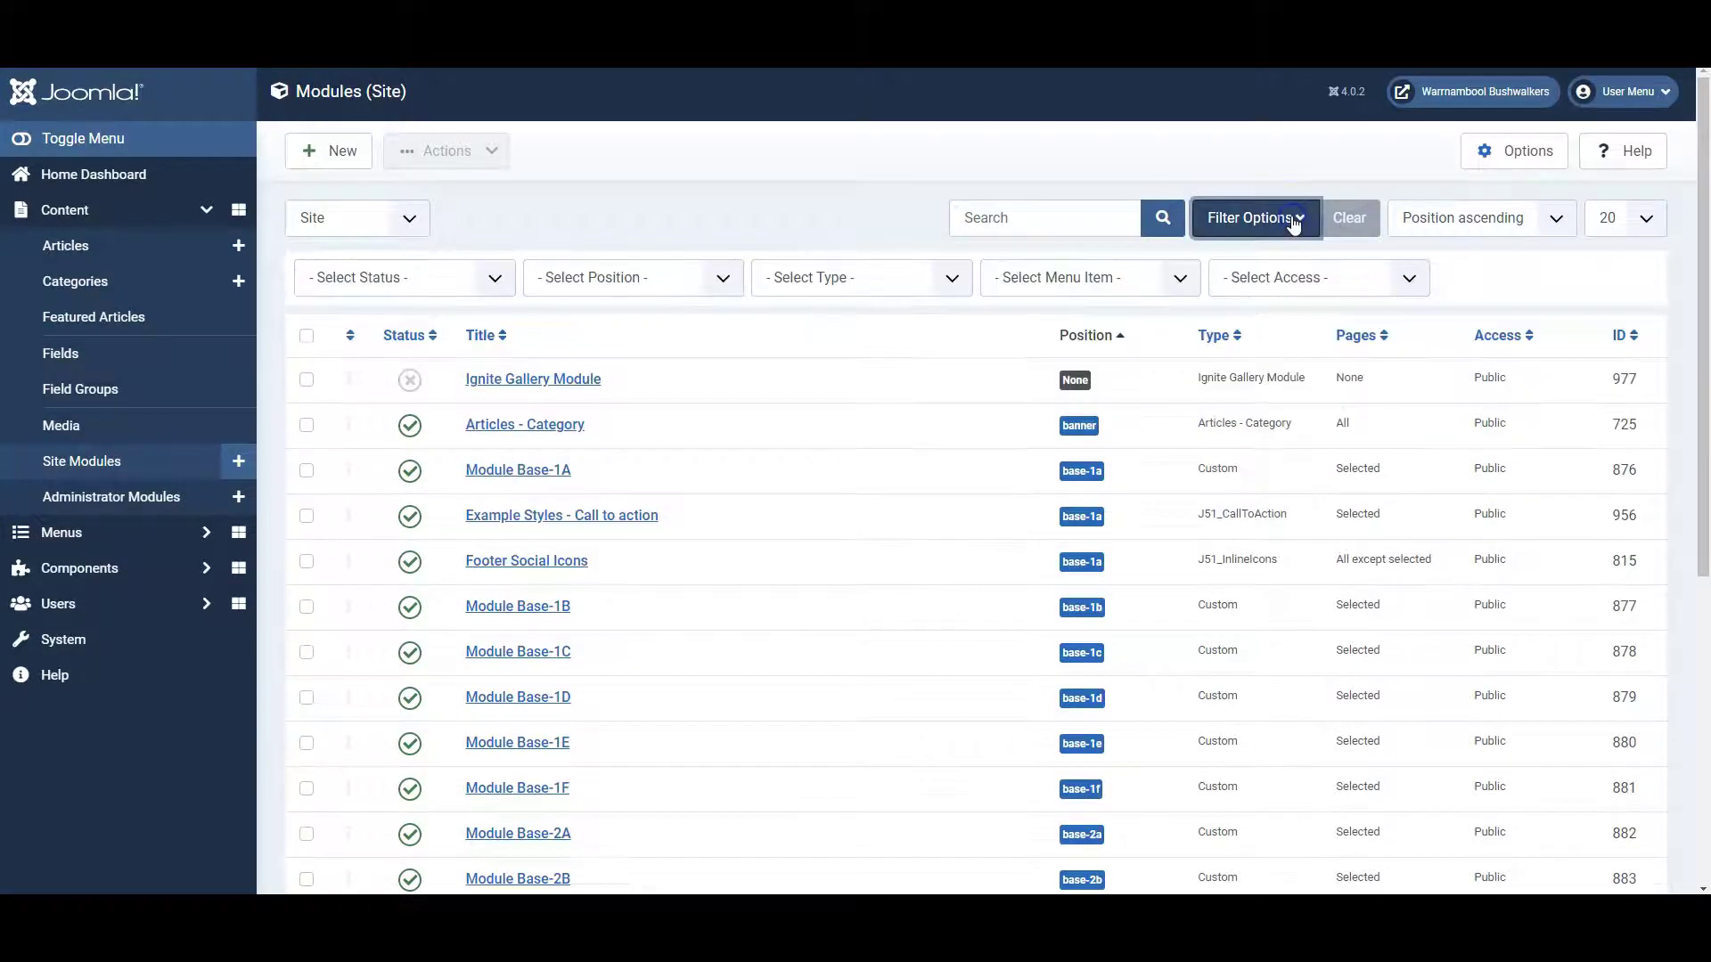
{"action": "left_click", "coordinate": [1174, 278]}
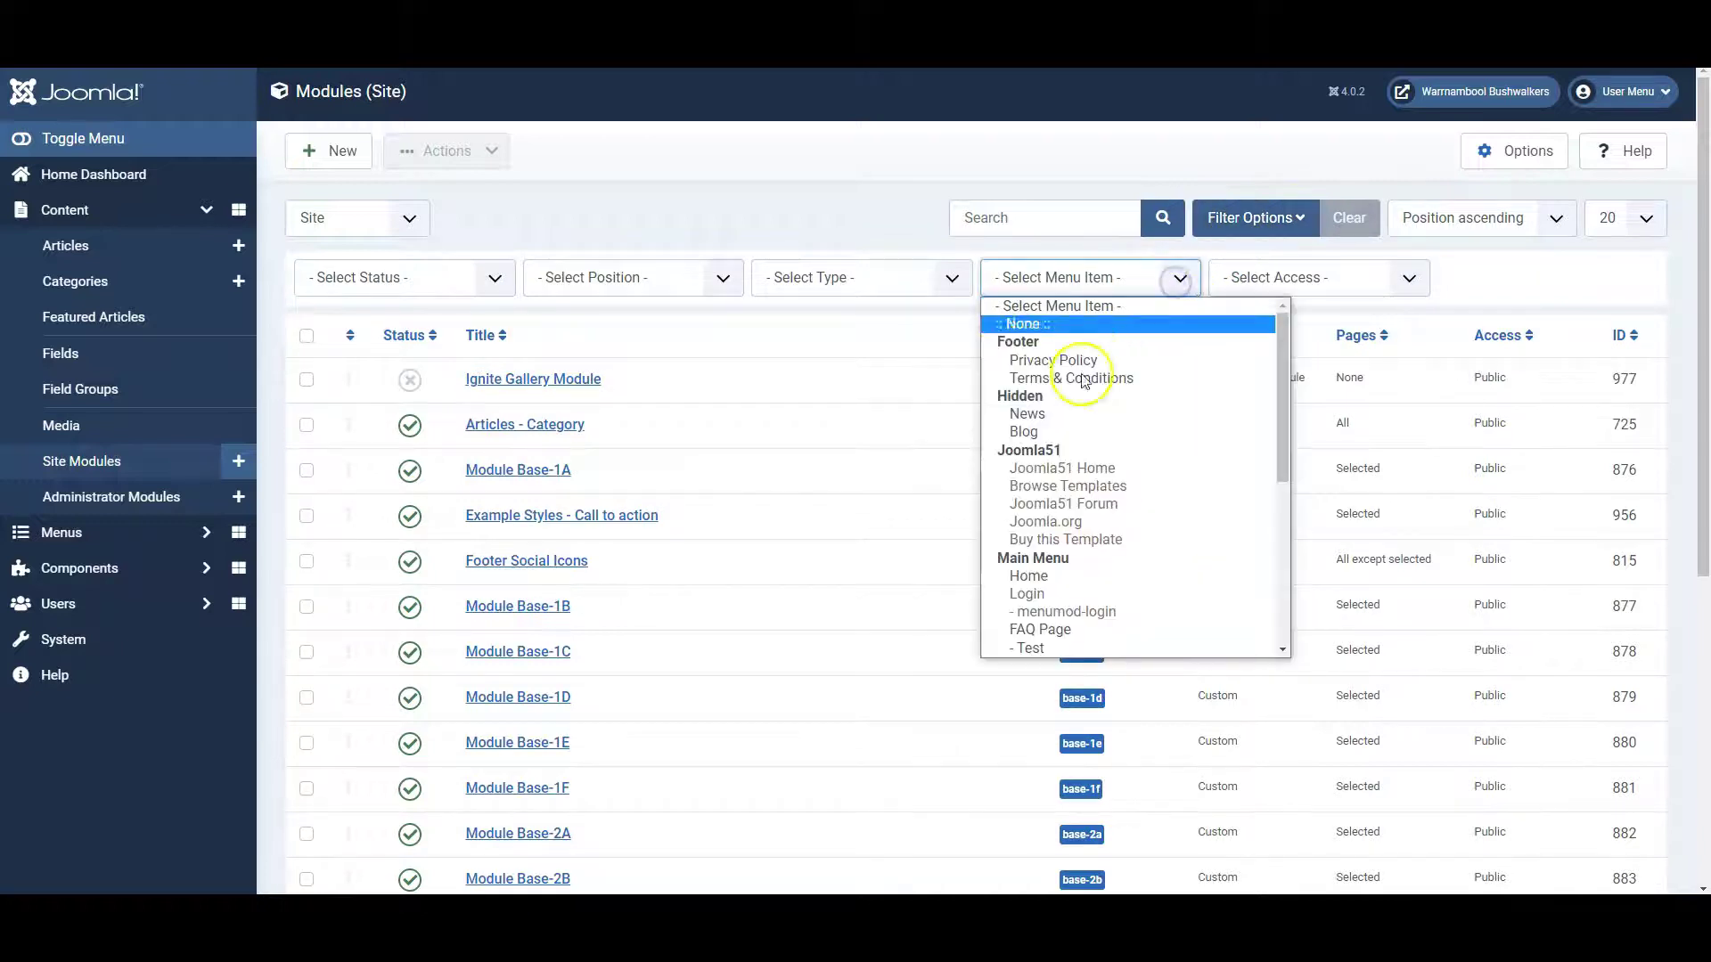
{"action": "left_click", "coordinate": [1047, 580]}
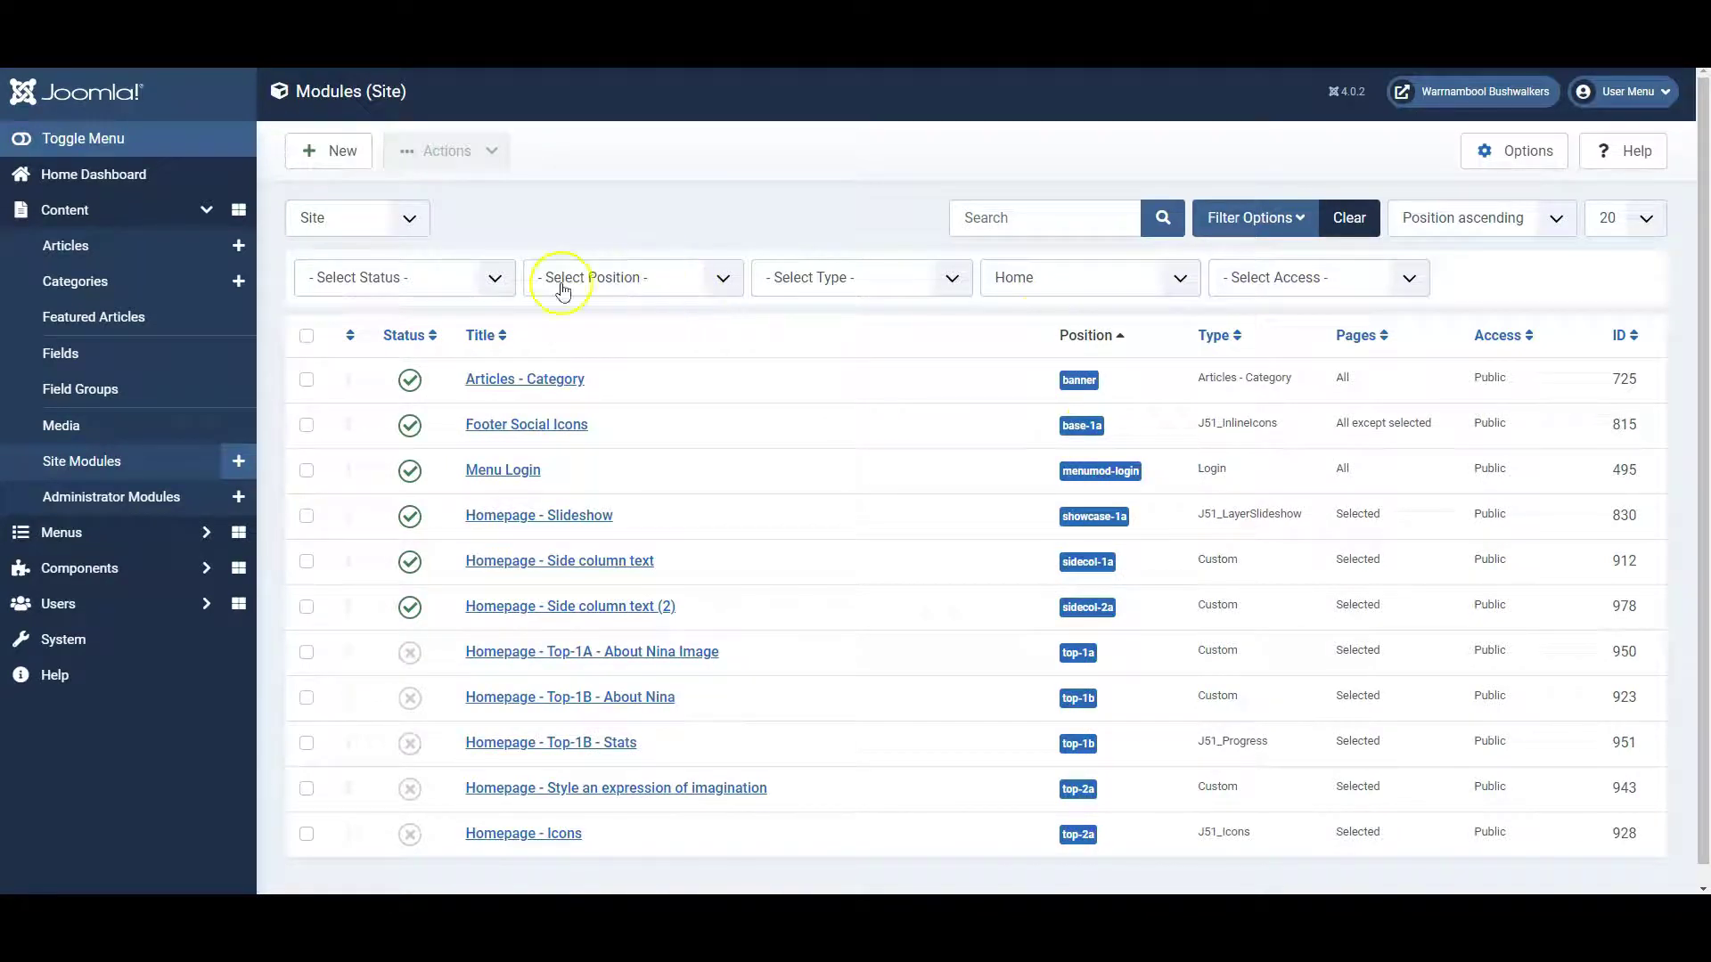
{"action": "left_click", "coordinate": [486, 278]}
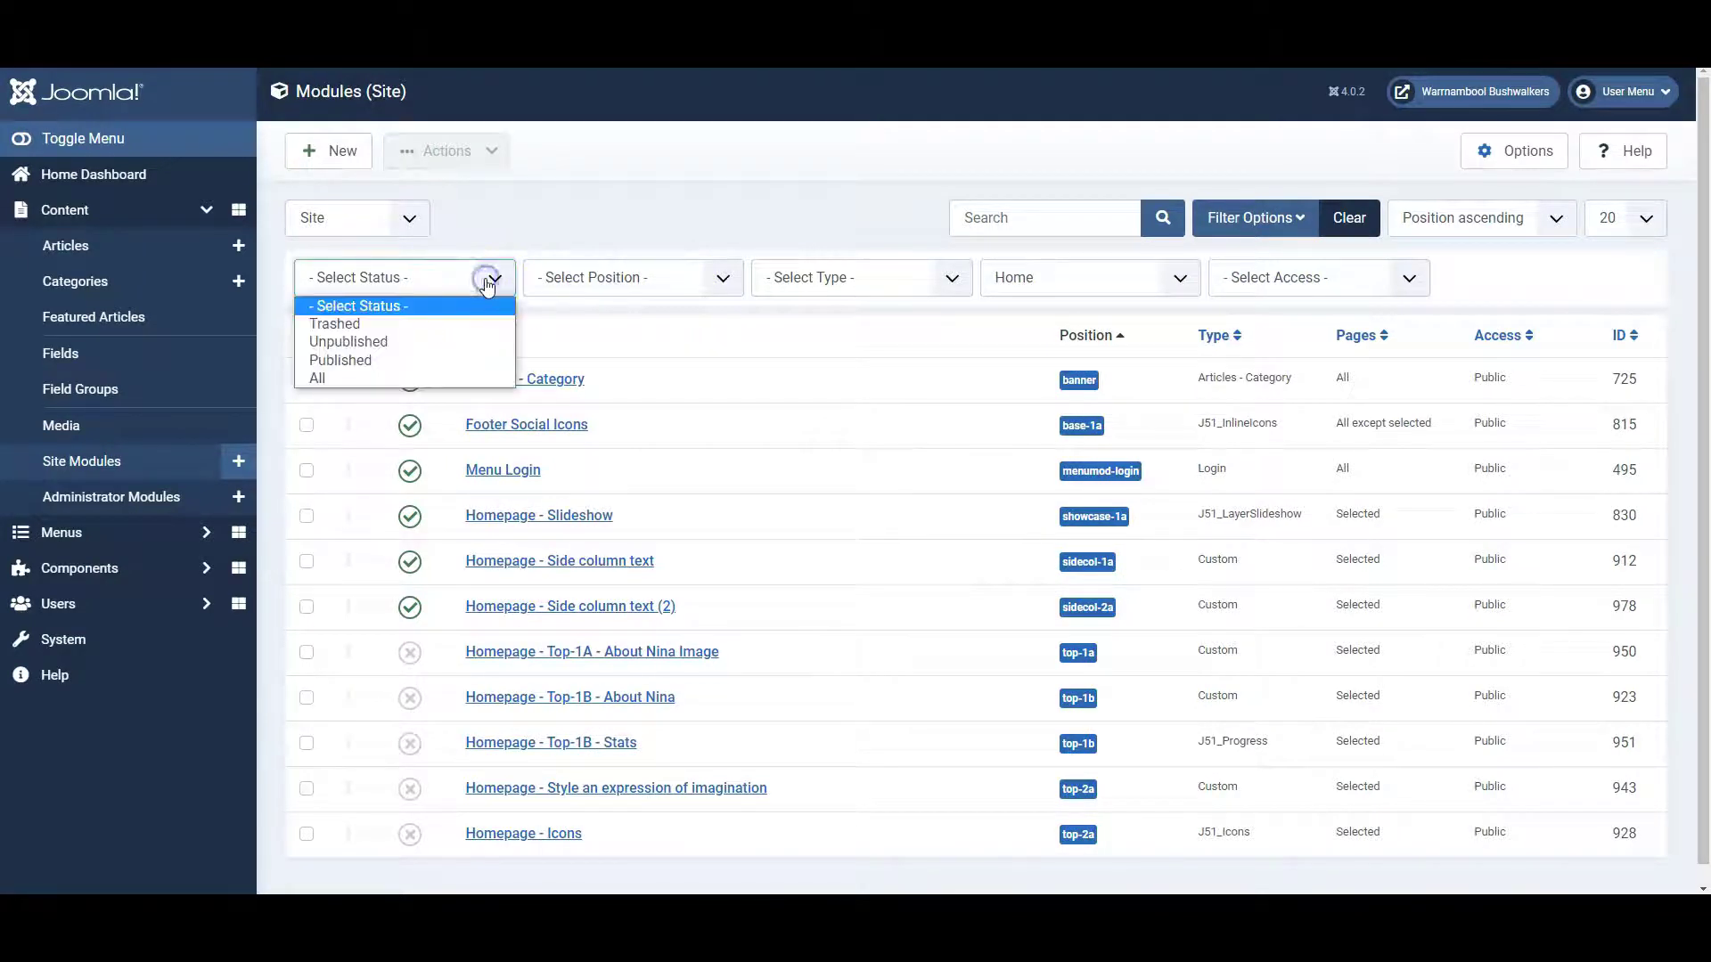
{"action": "left_click", "coordinate": [397, 361]}
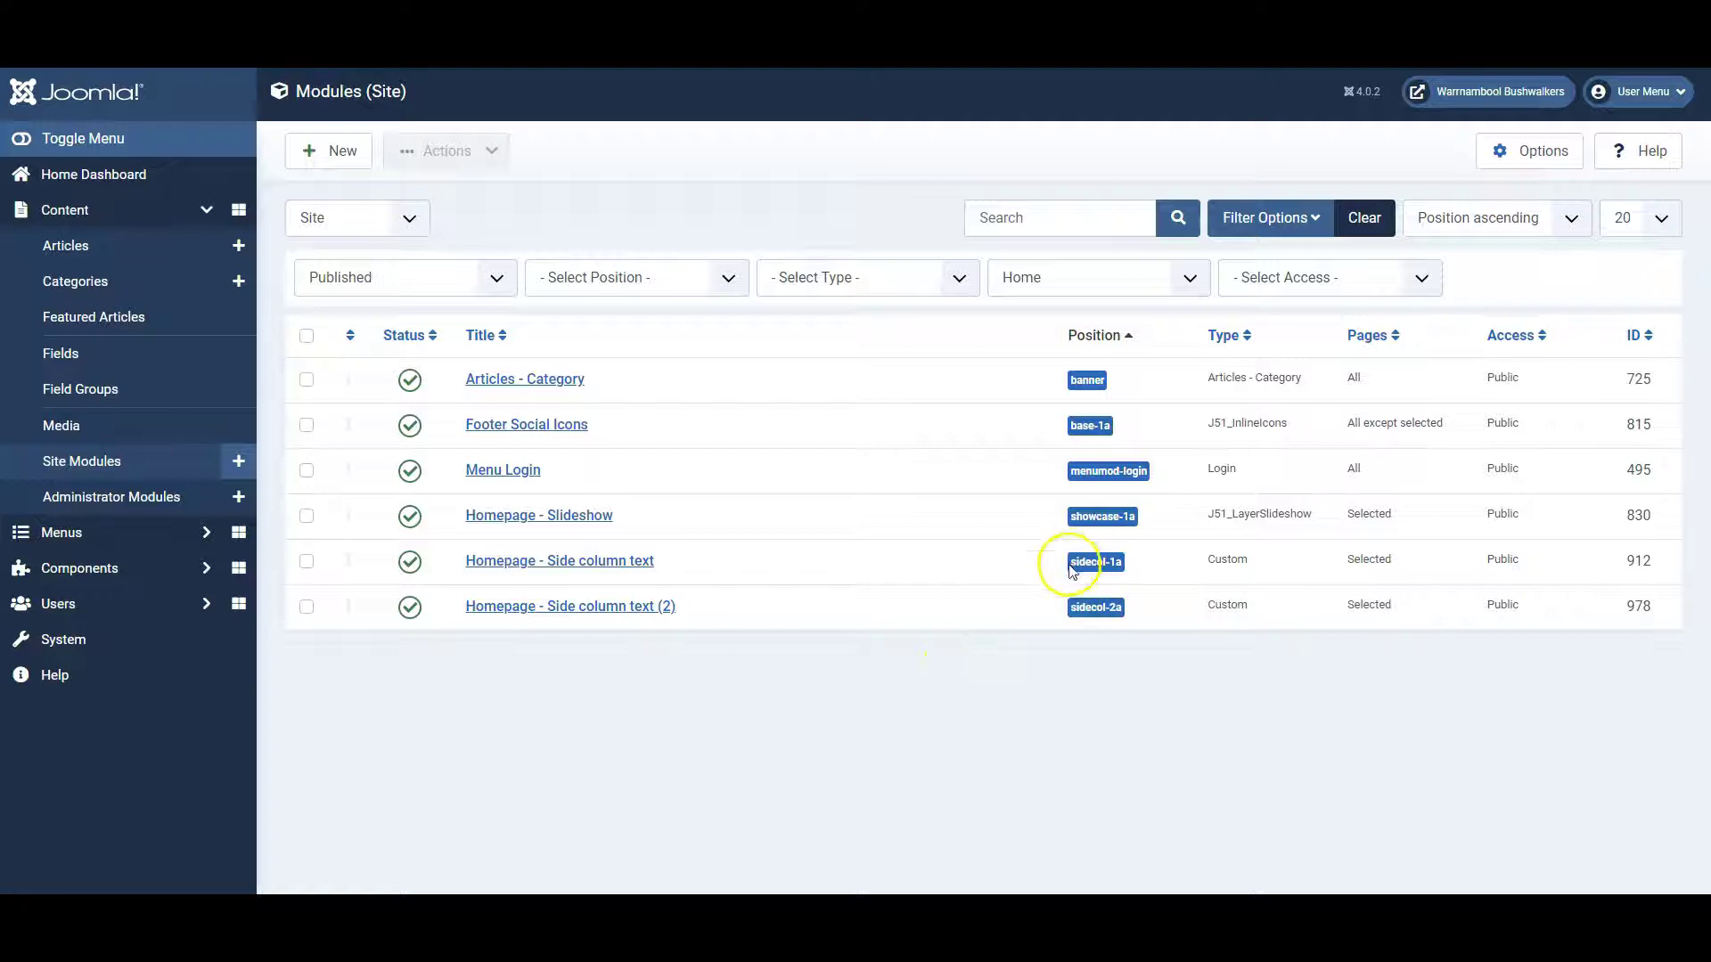
Tick both Homepage - Side column text modules and compare them against the live home page
{"action": "left_click", "coordinate": [1125, 568]}
{"action": "left_click", "coordinate": [1131, 617]}
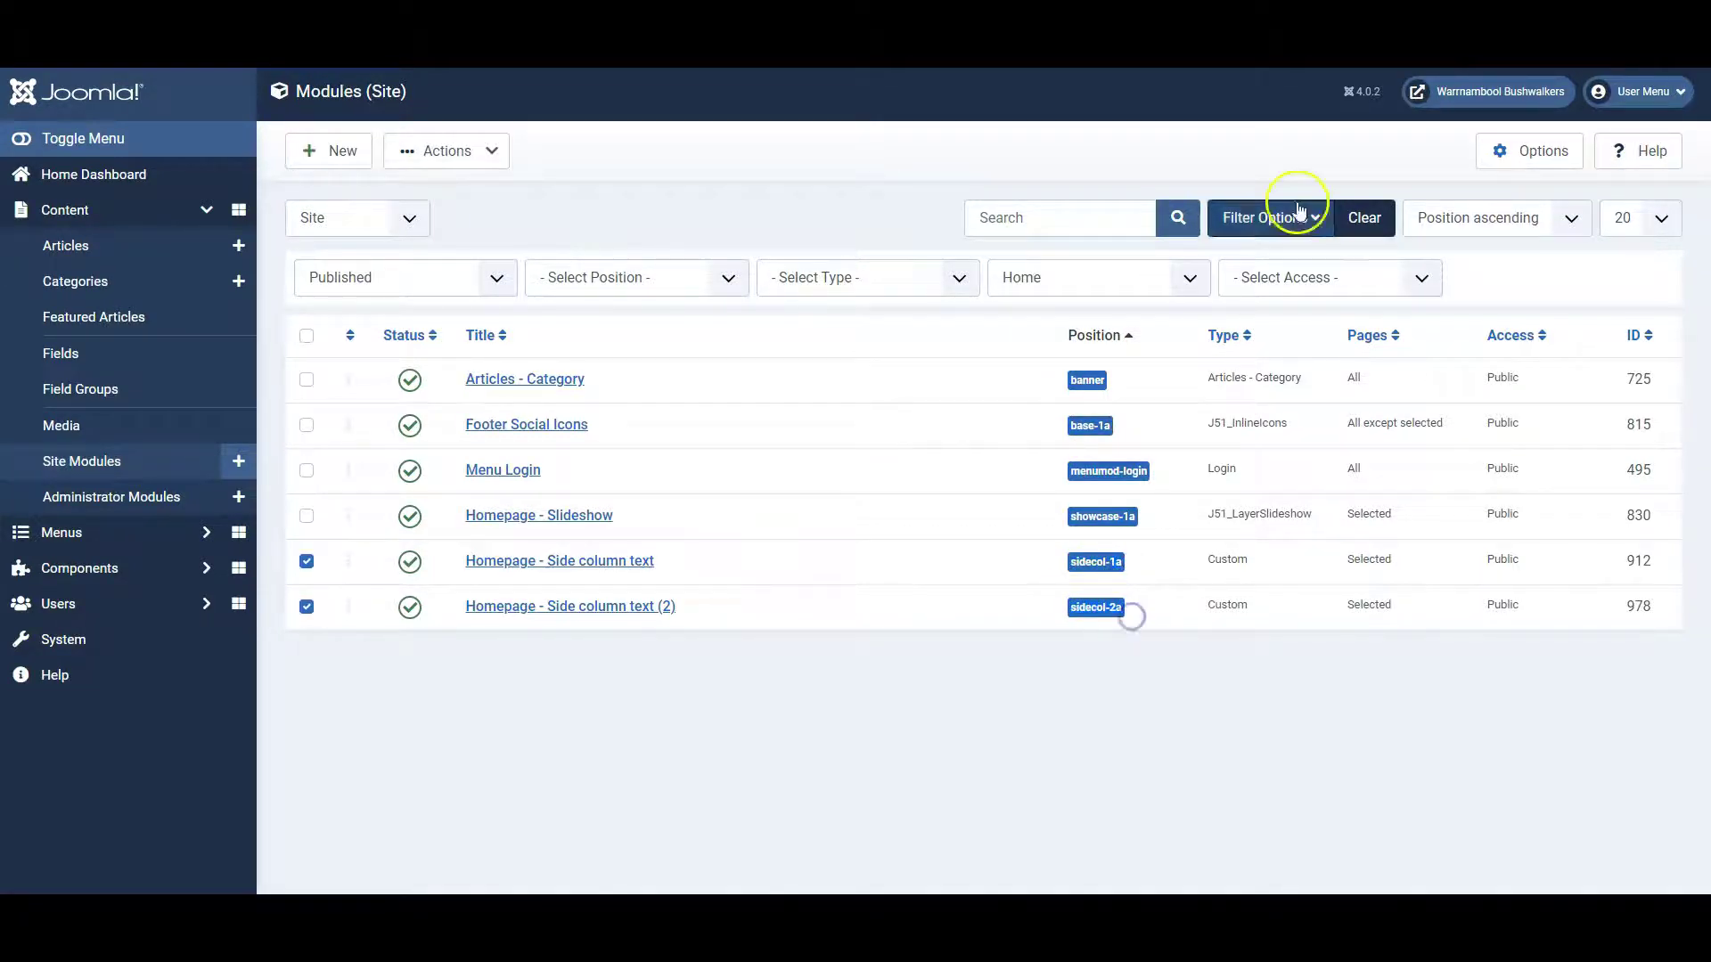
{"action": "left_click", "coordinate": [1486, 91]}
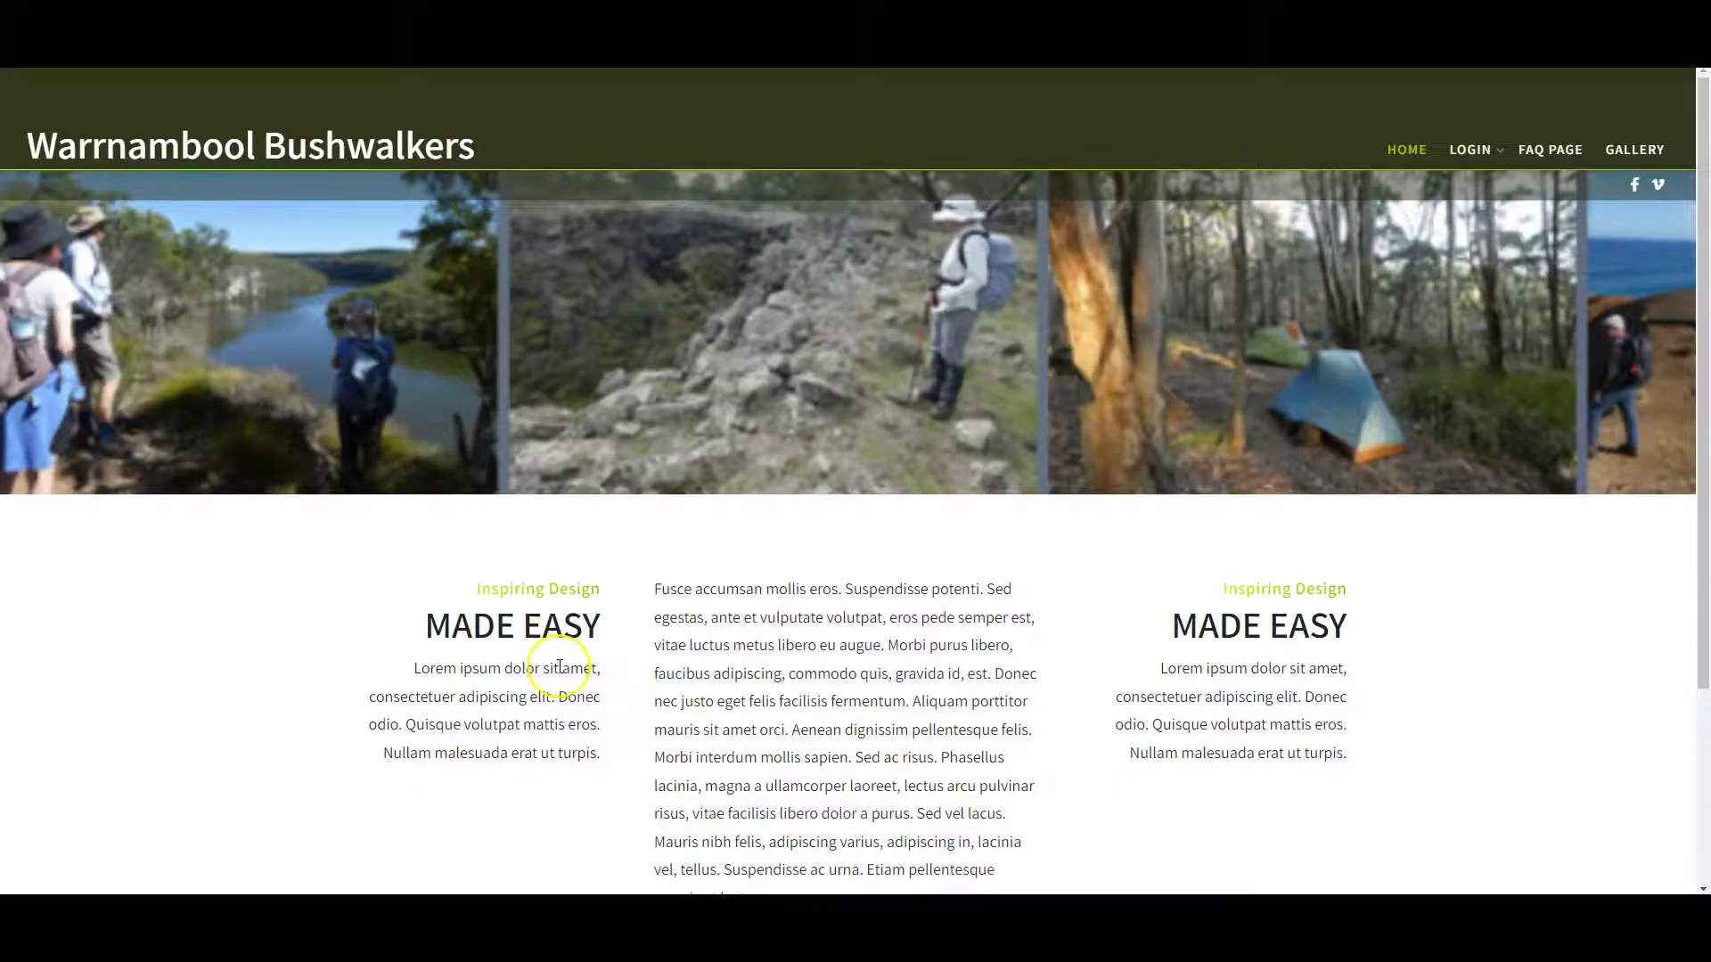
{"action": "key", "text": "ctrl+w"}
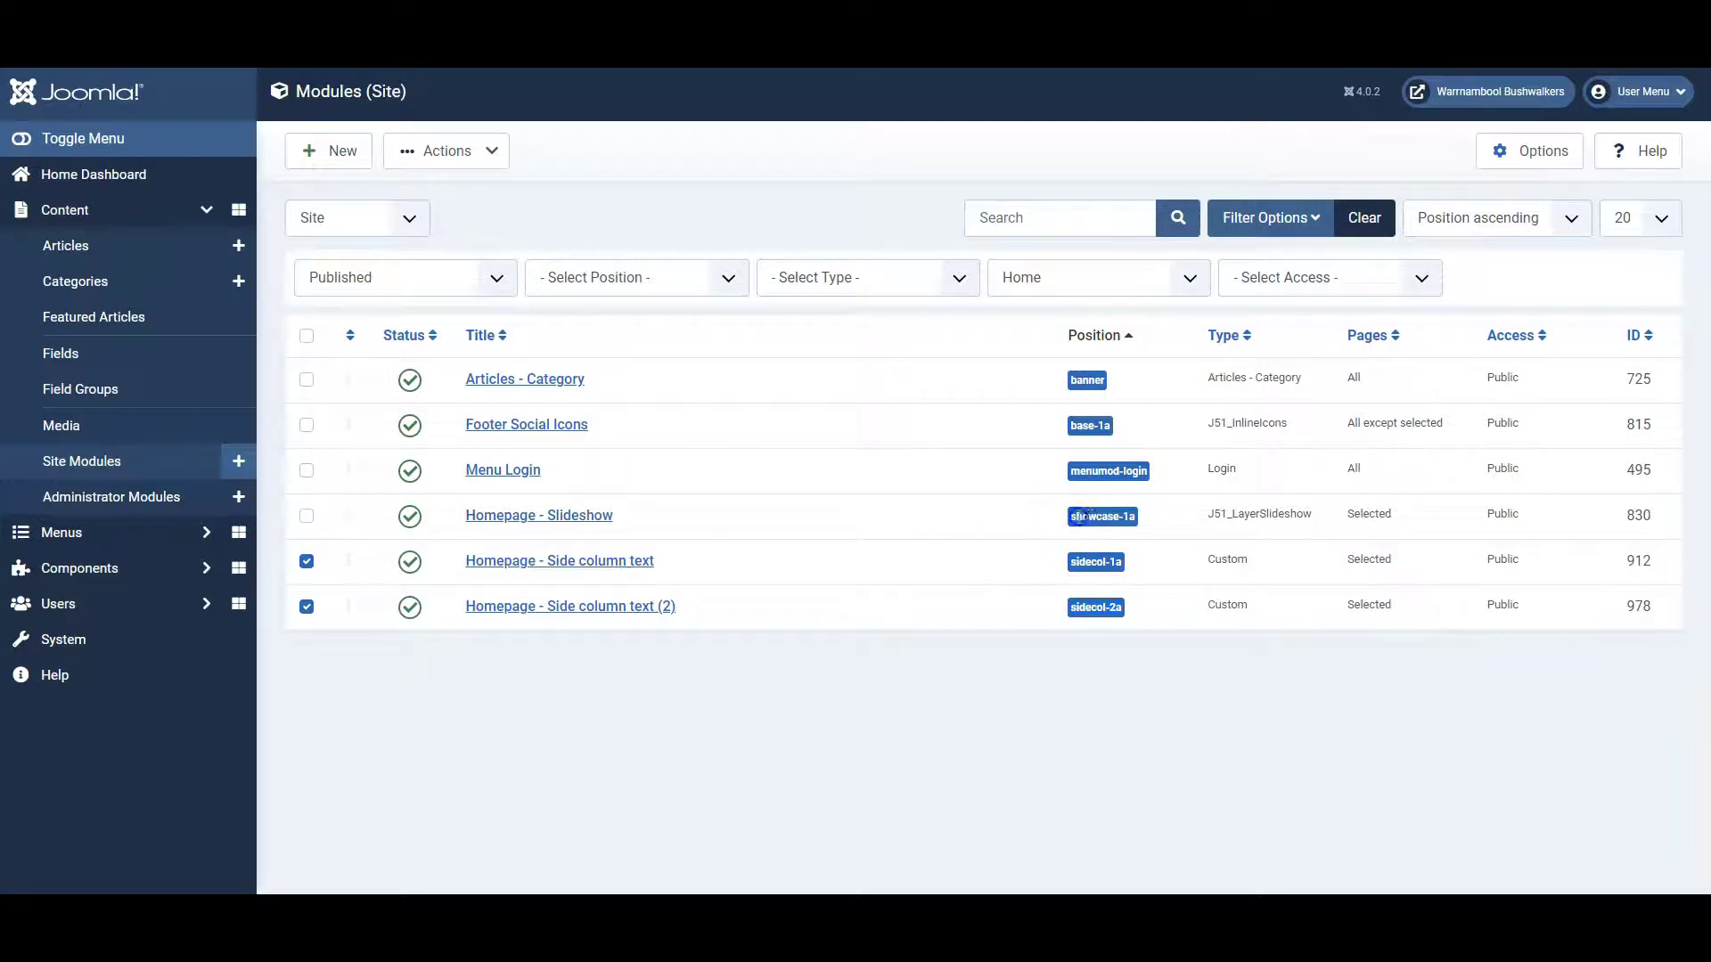
{"action": "key", "text": "ctrl+Tab"}
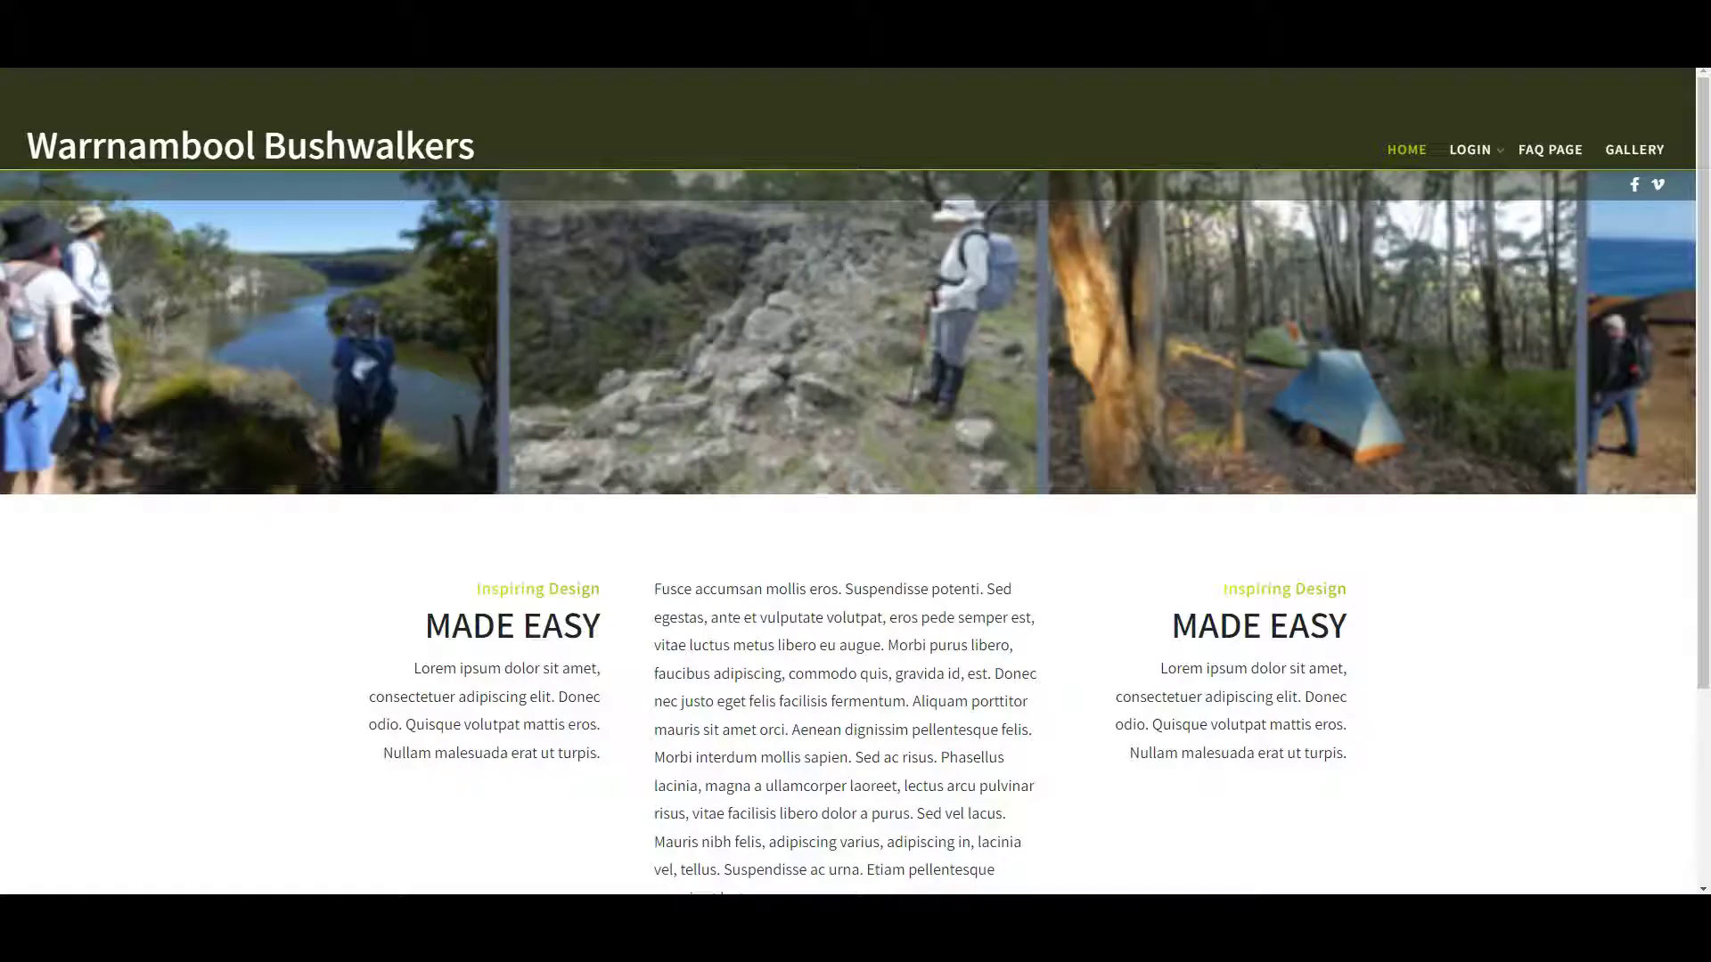
{"action": "key", "text": "ctrl+Tab"}
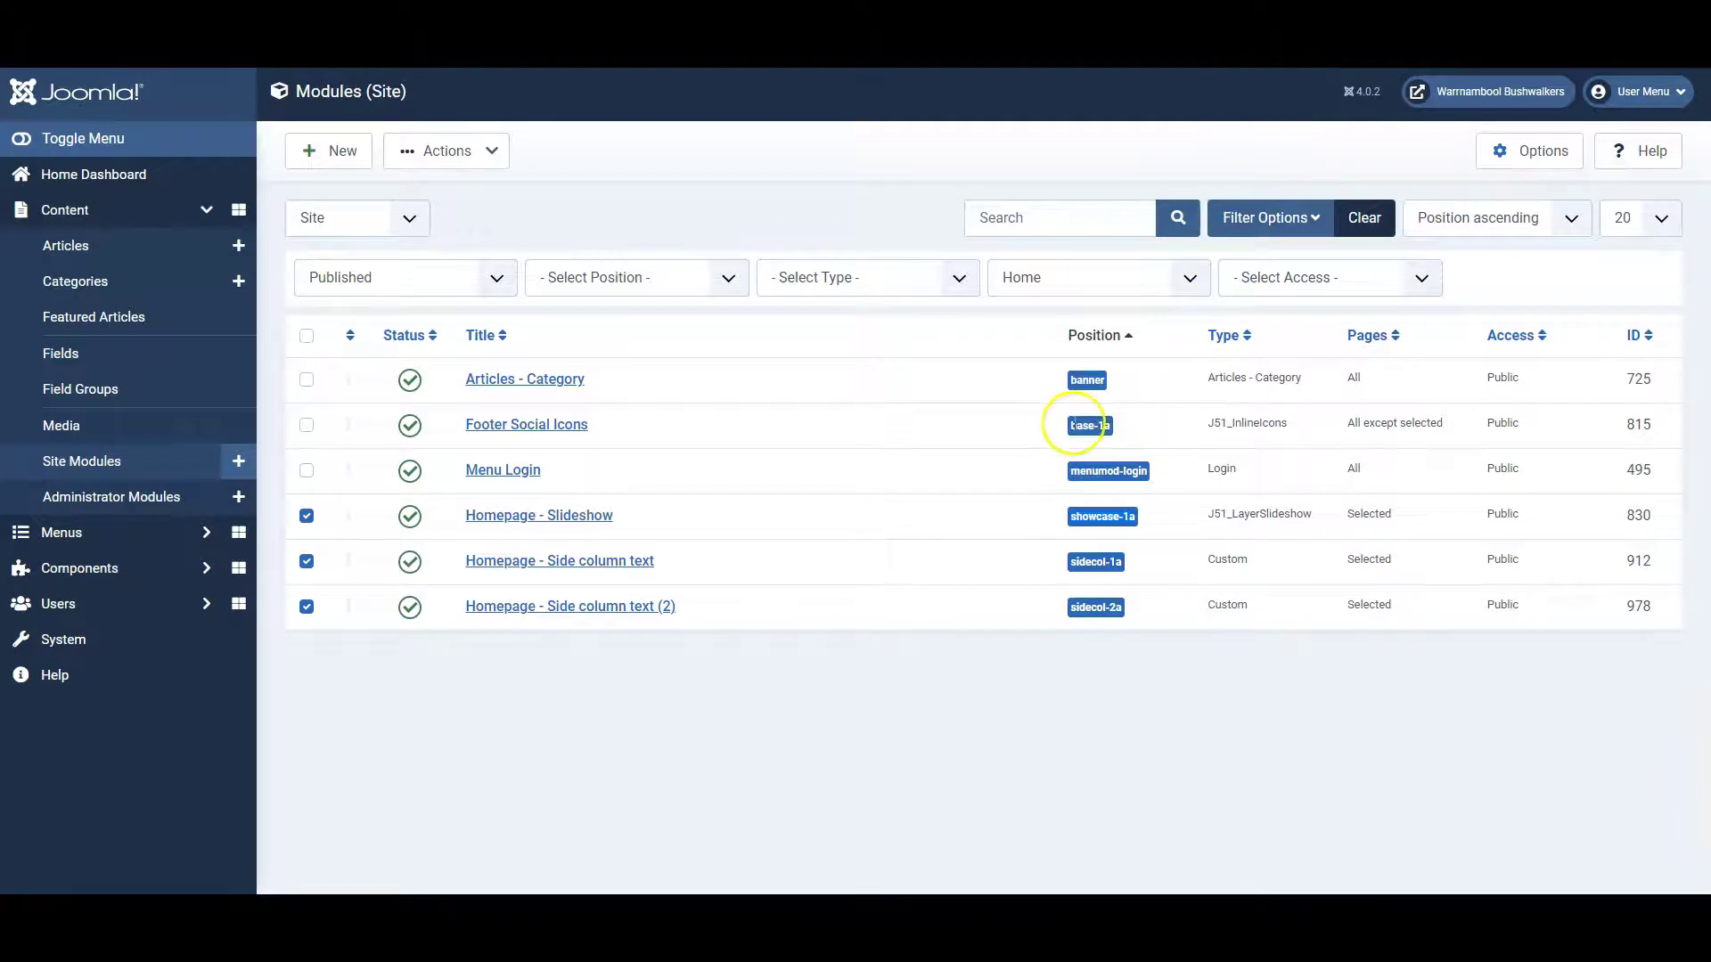
{"action": "key", "text": "ctrl+Tab"}
{"action": "scroll", "coordinate": [999, 566], "scroll_direction": "down", "scroll_amount": 3}
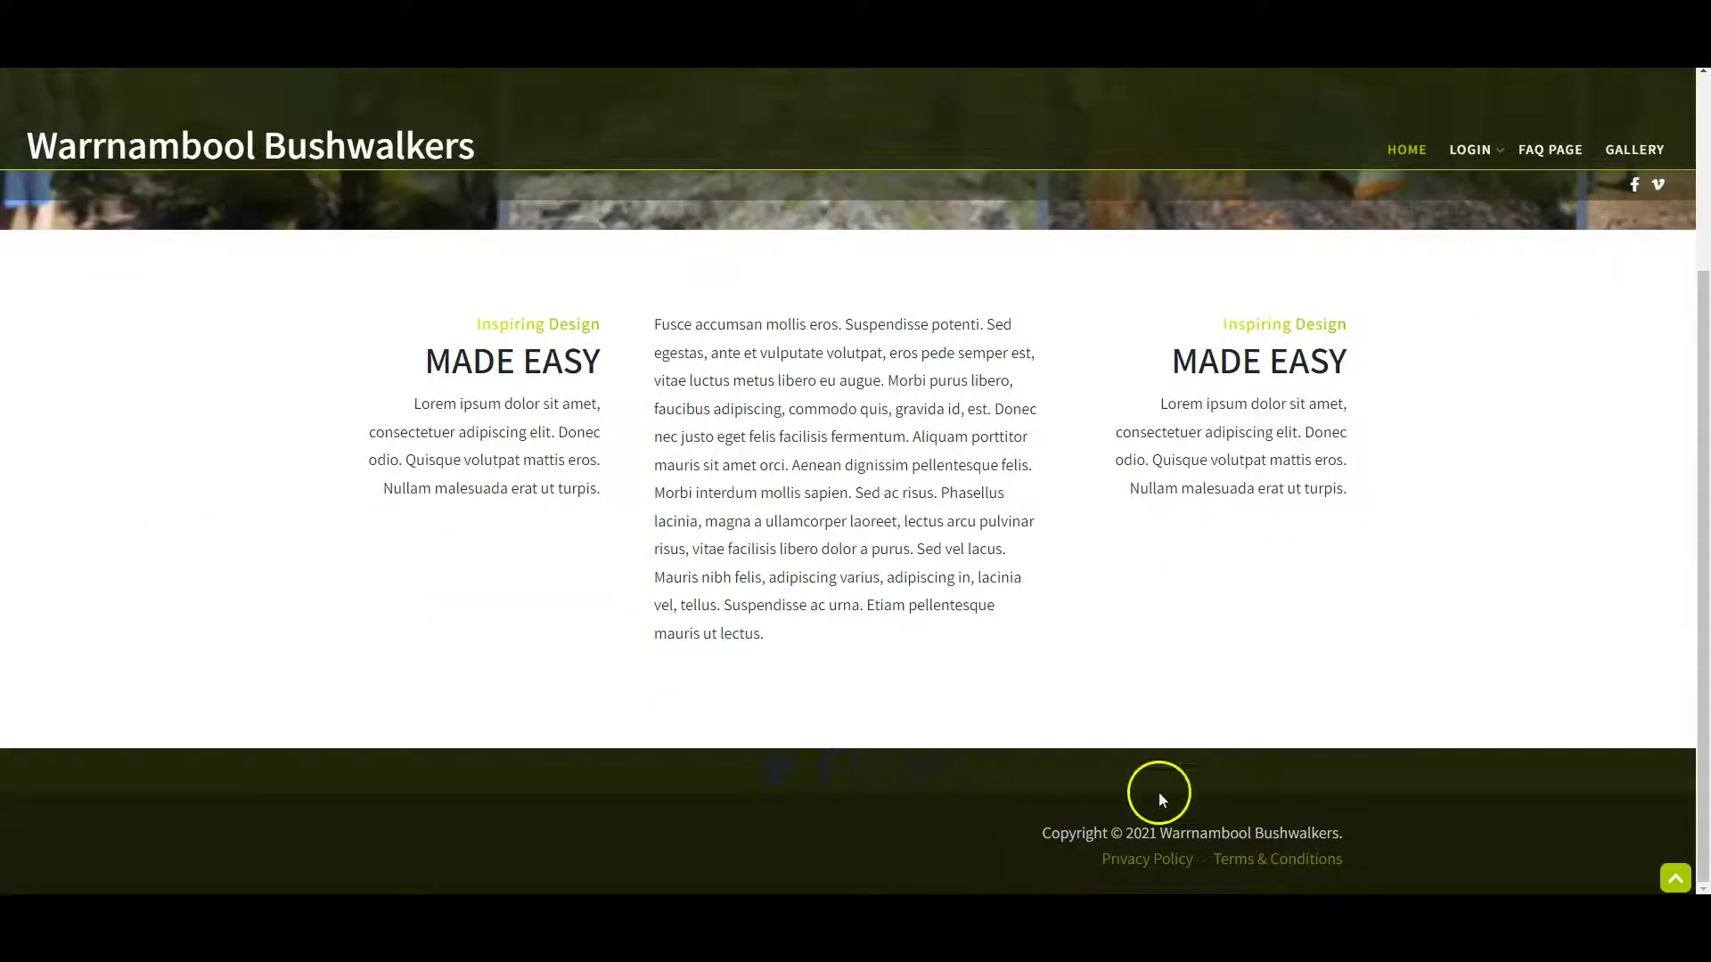
{"action": "key", "text": "ctrl+Tab"}
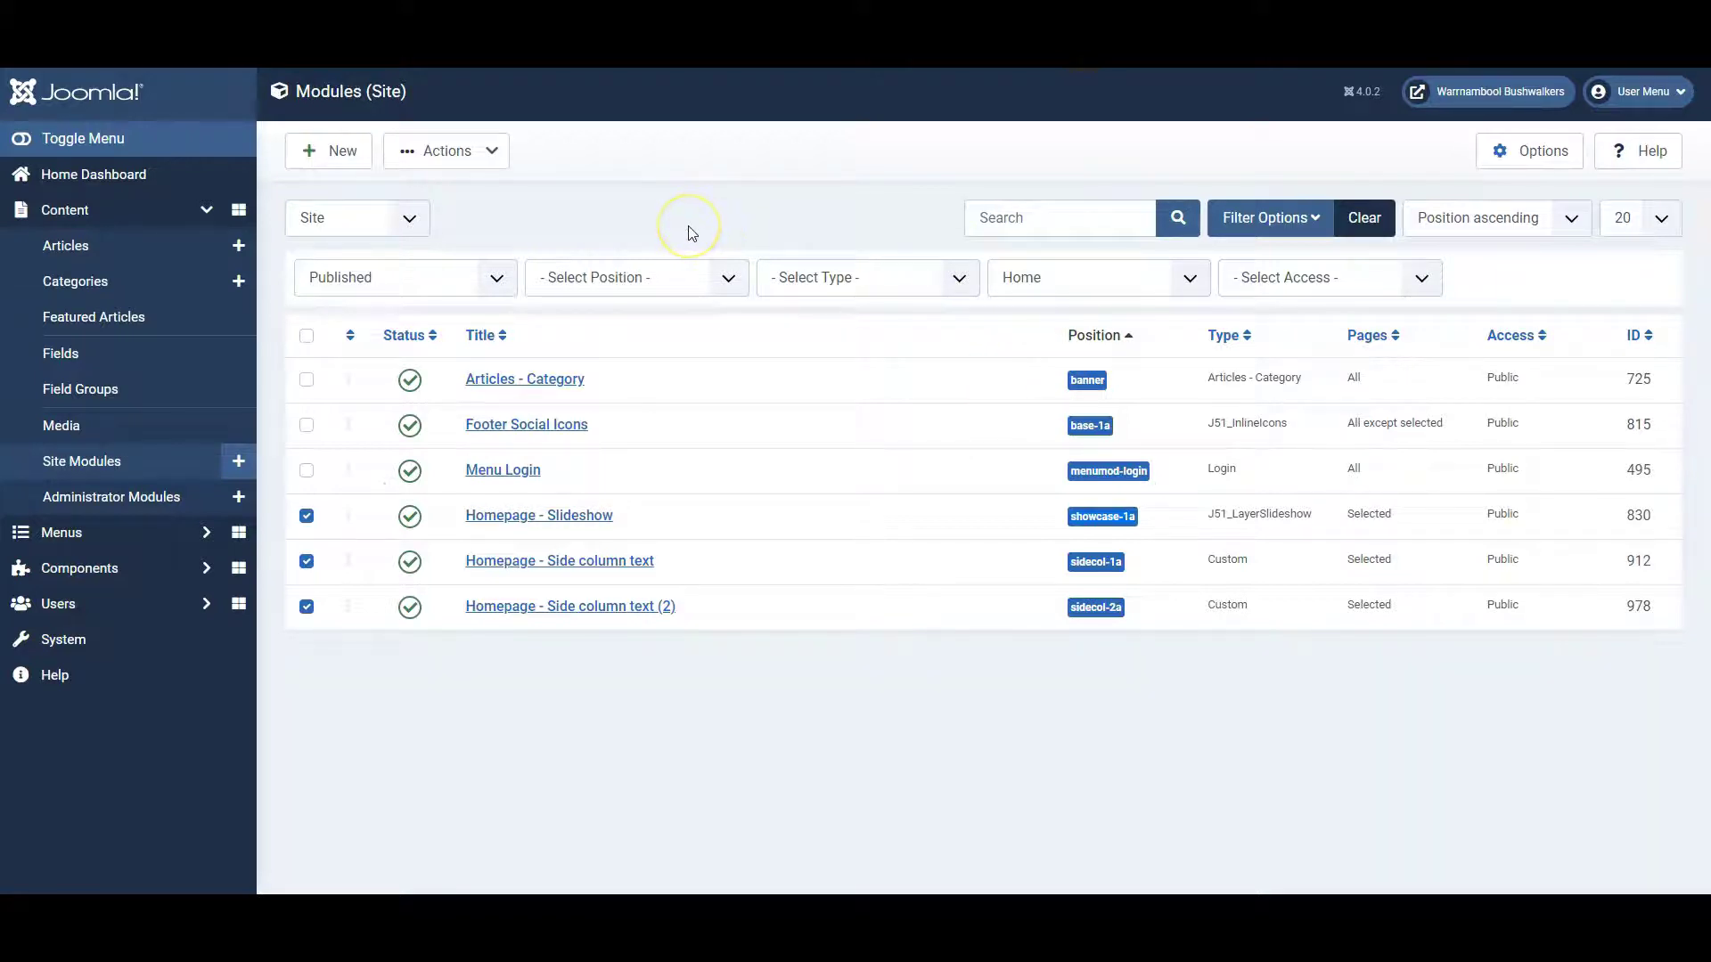
Create a new Custom site module with sample content, titled 'Test title'
{"action": "left_click", "coordinate": [330, 151]}
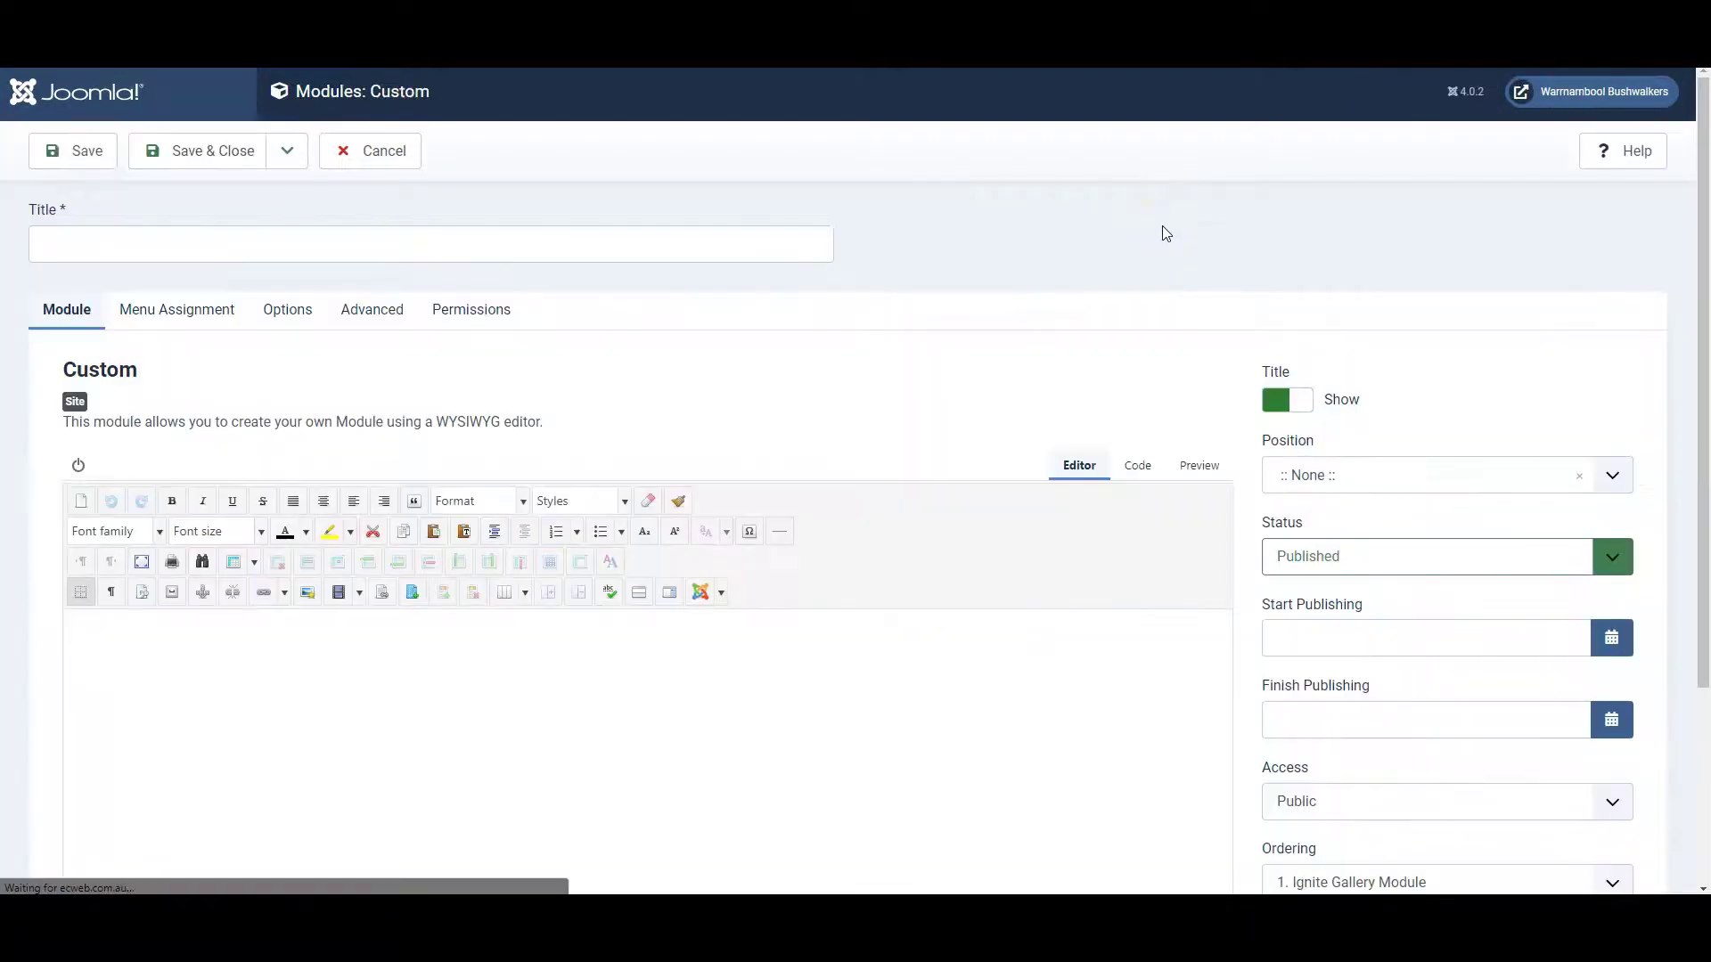
{"action": "left_click", "coordinate": [492, 681]}
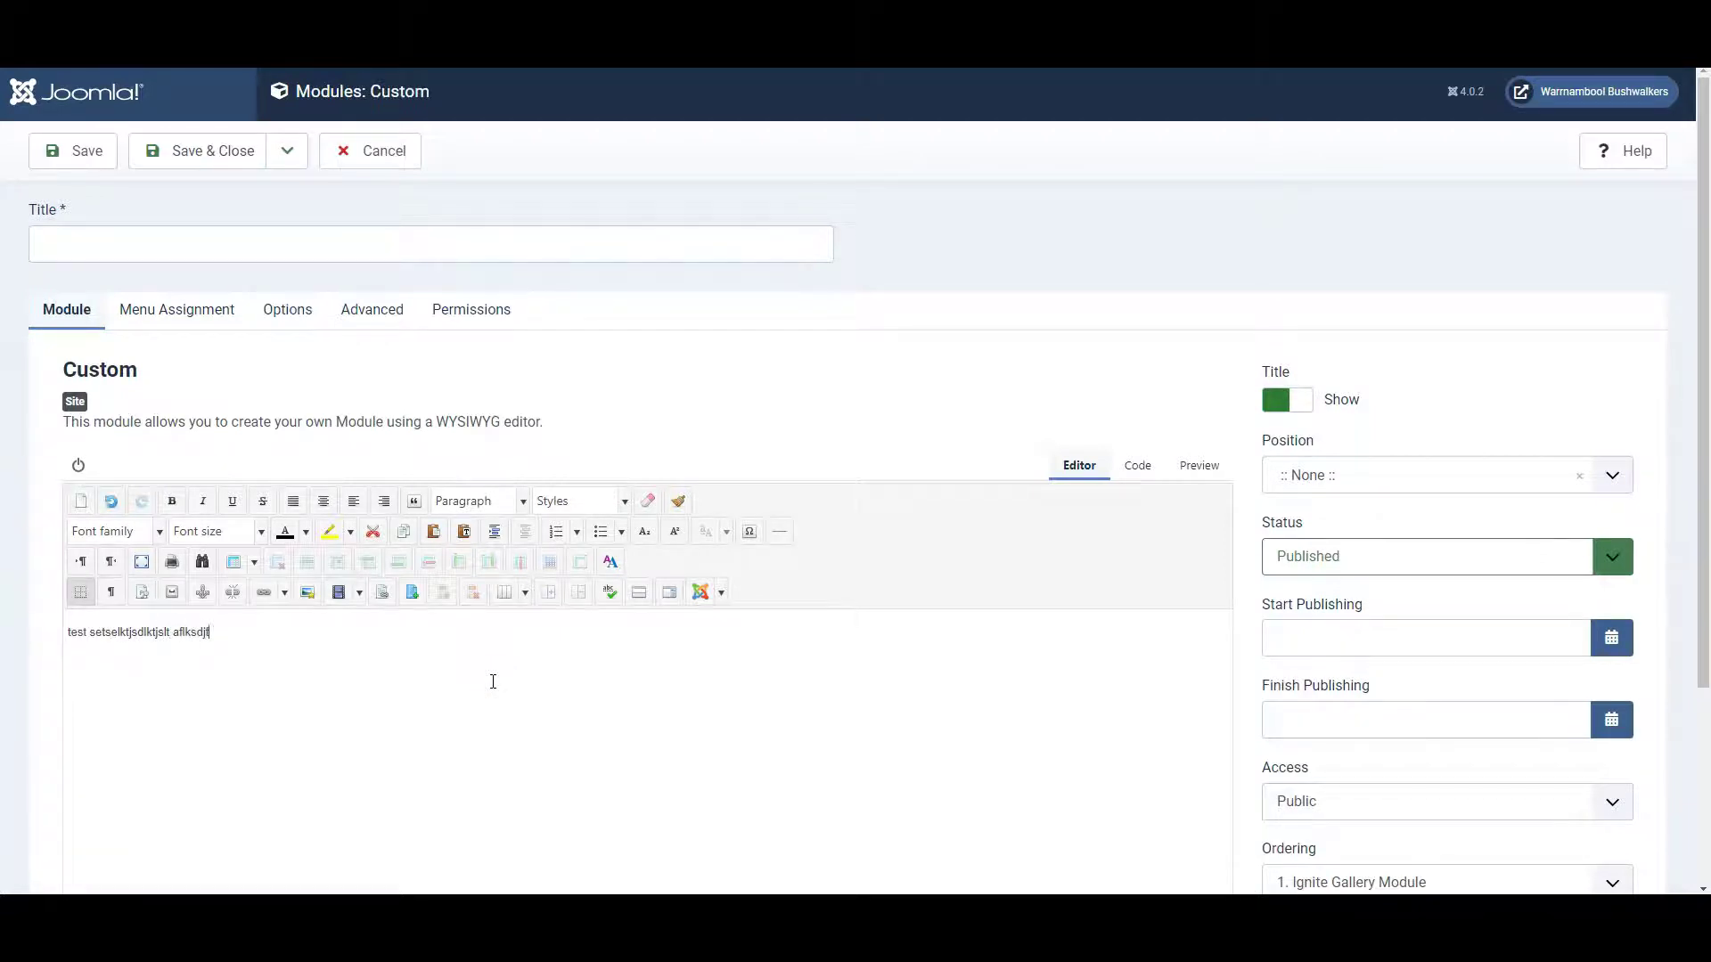
{"action": "left_click", "coordinate": [167, 257]}
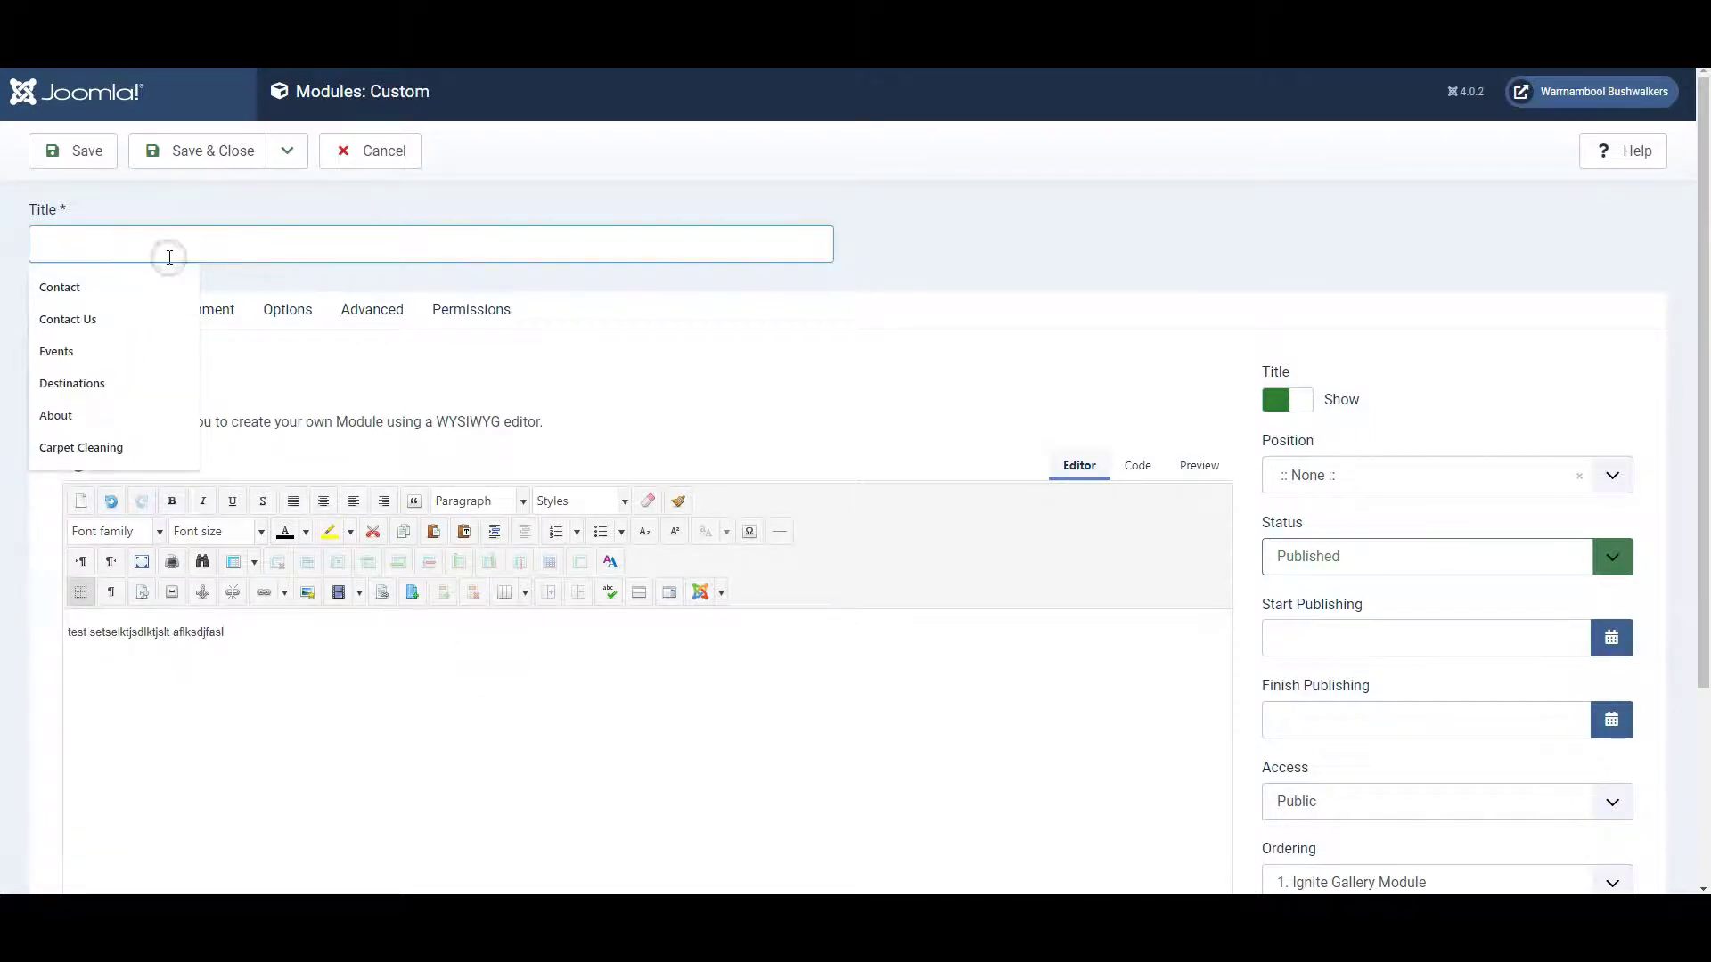
{"action": "type", "text": "Test title"}
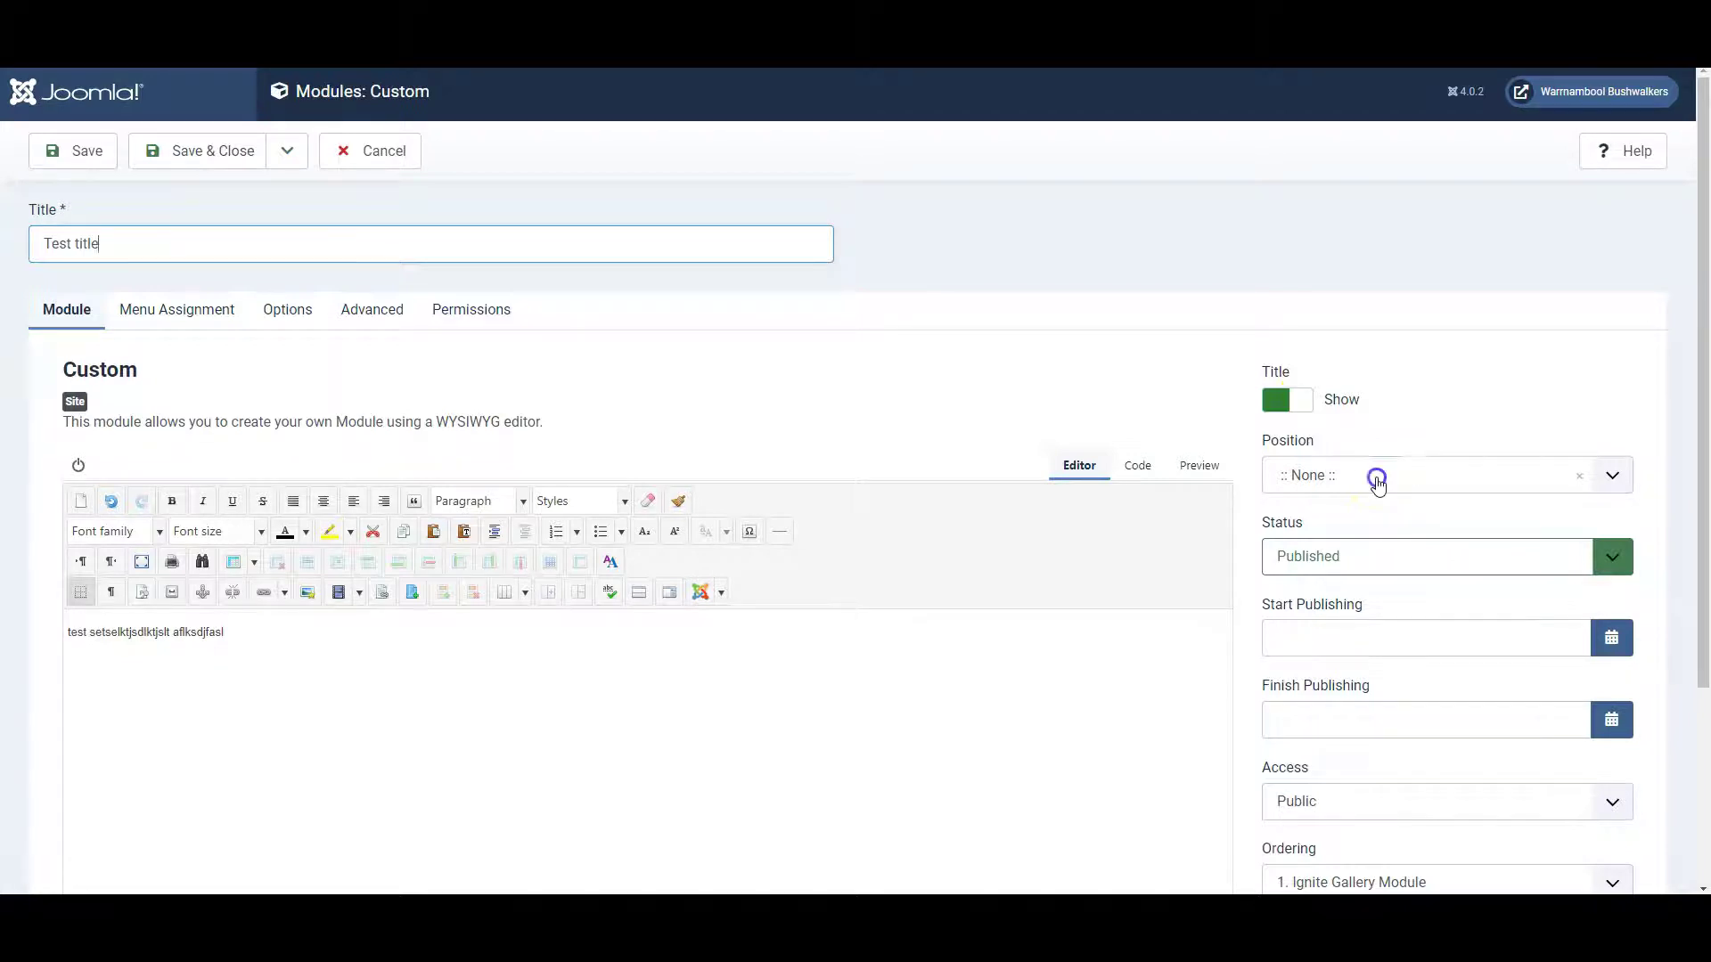
Place the module in position Sidecol 1a [sidecol-1a]
{"action": "left_click", "coordinate": [1378, 482]}
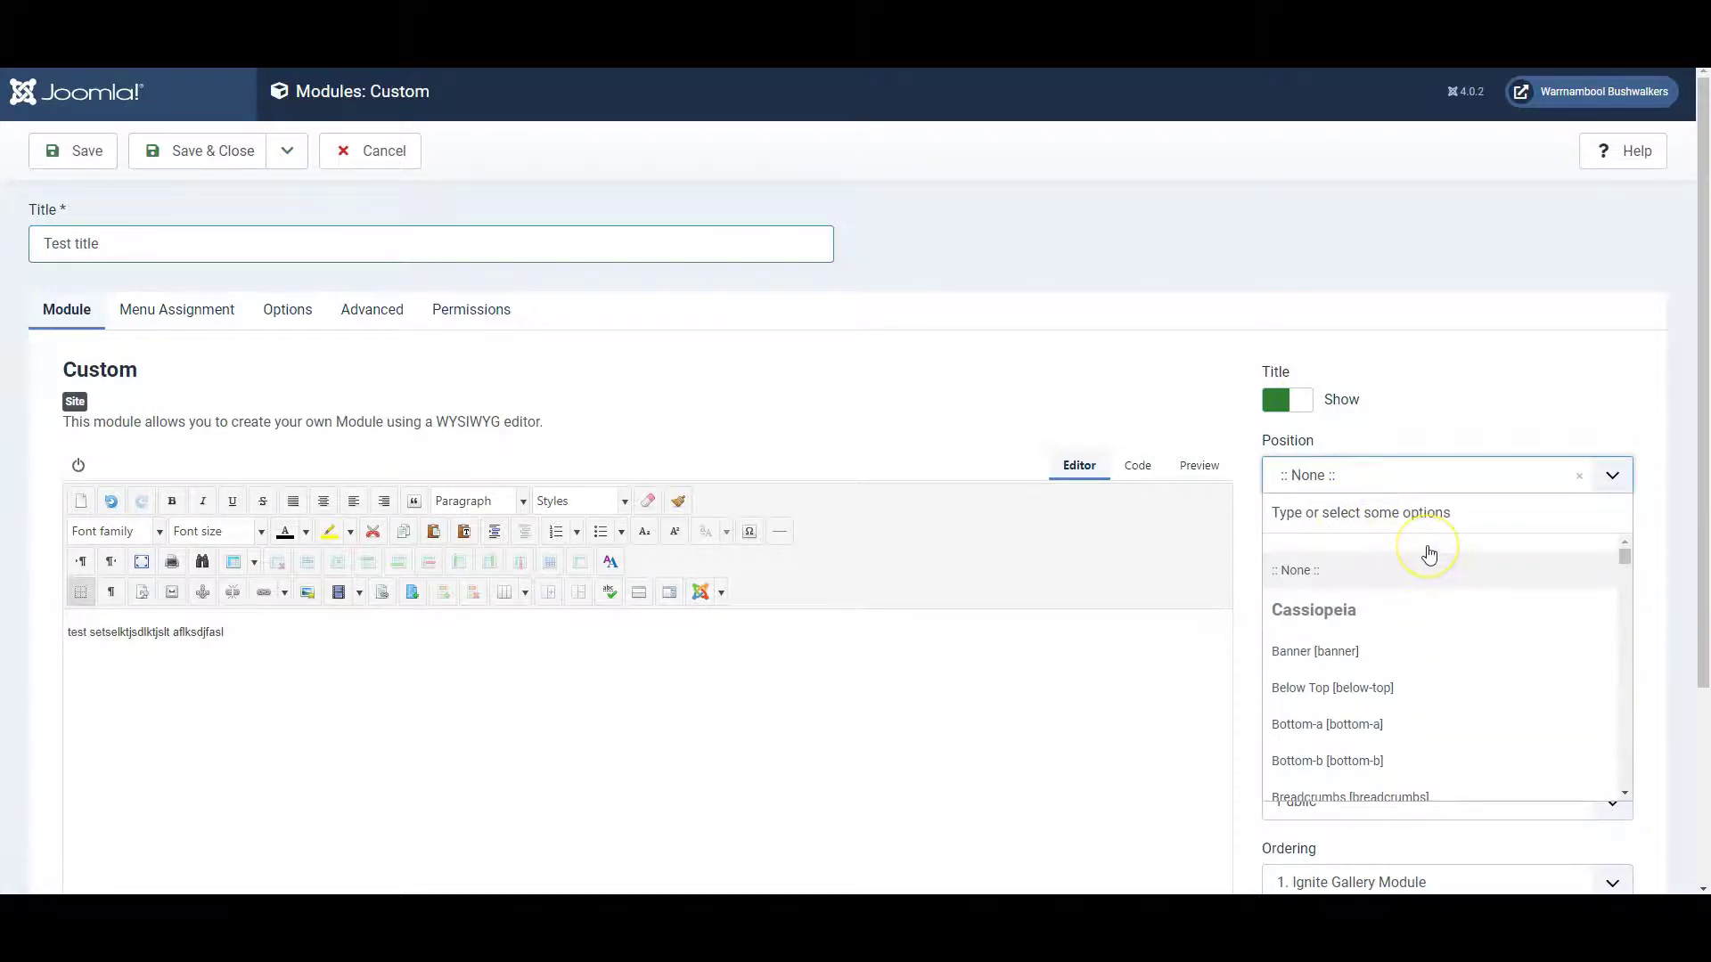
{"action": "type", "text": "side"}
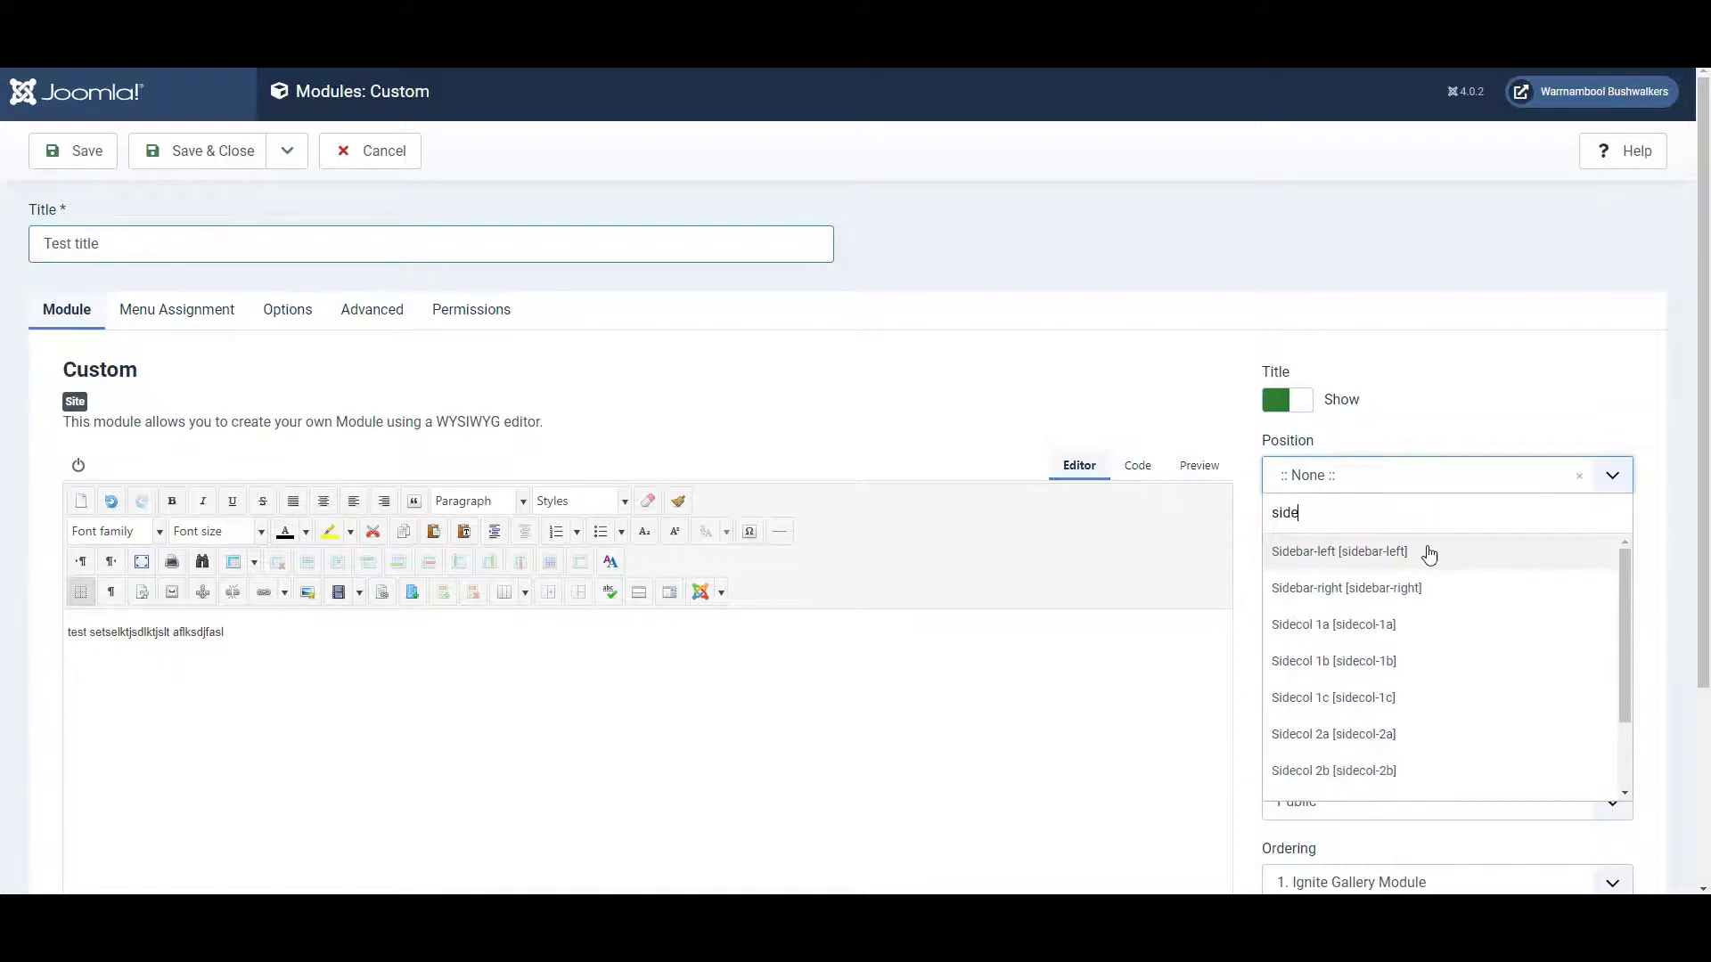
{"action": "type", "text": "c"}
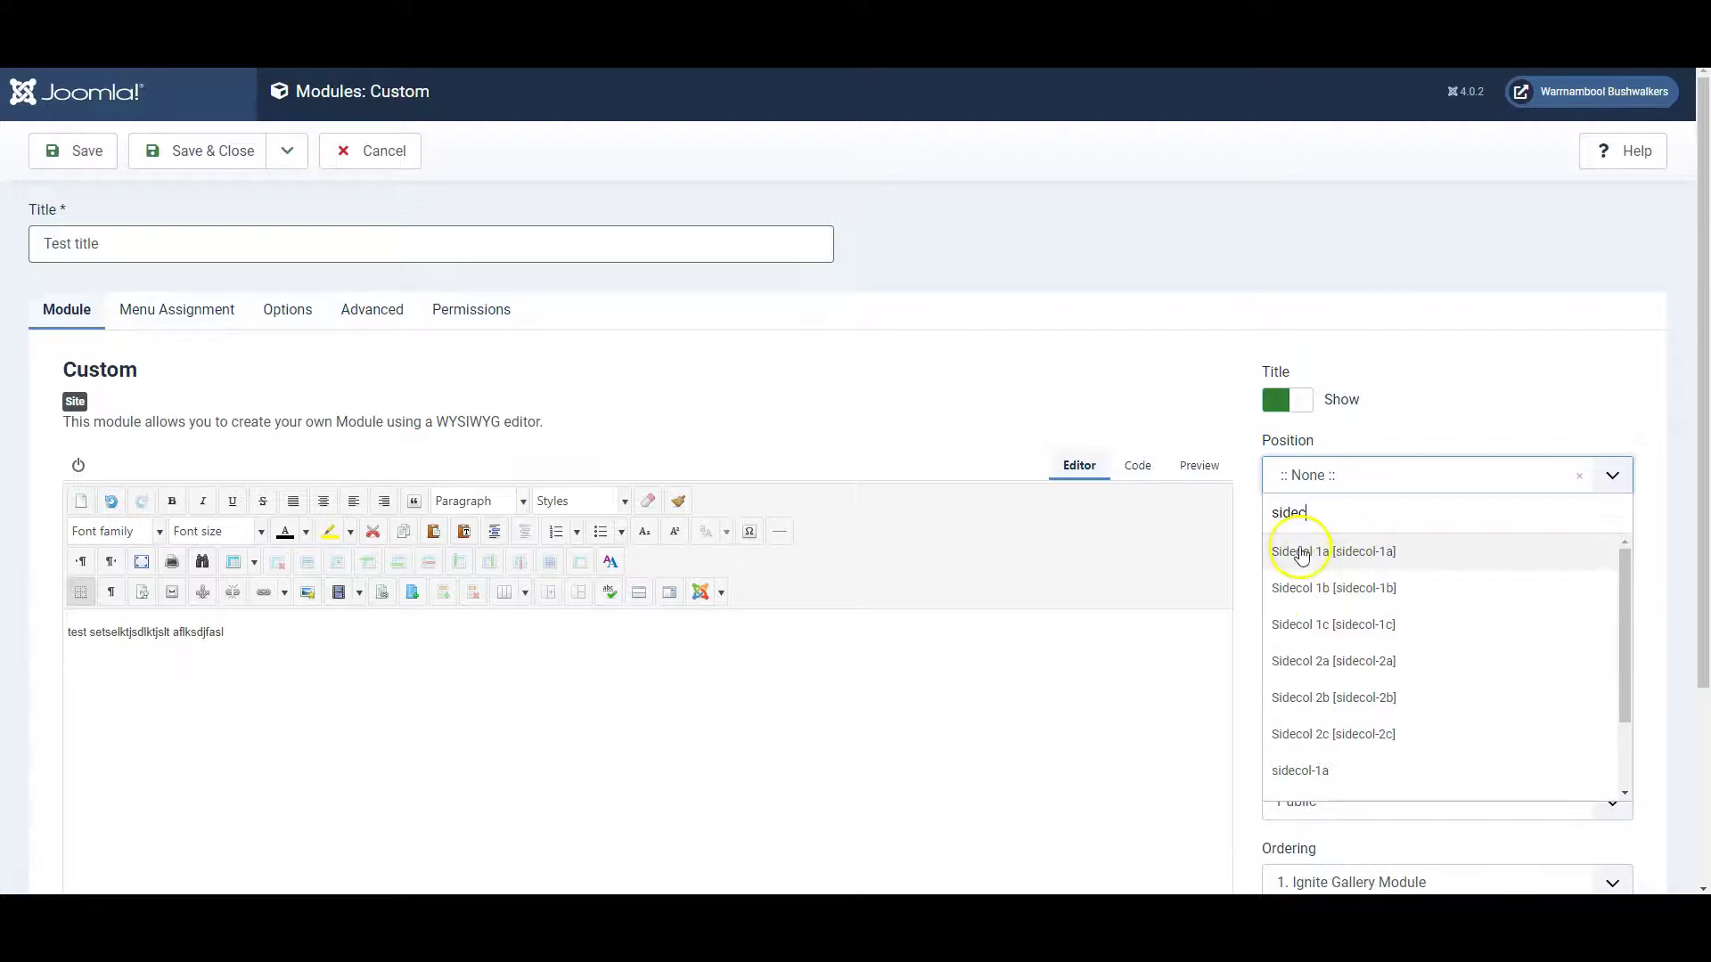
{"action": "left_click", "coordinate": [1299, 552]}
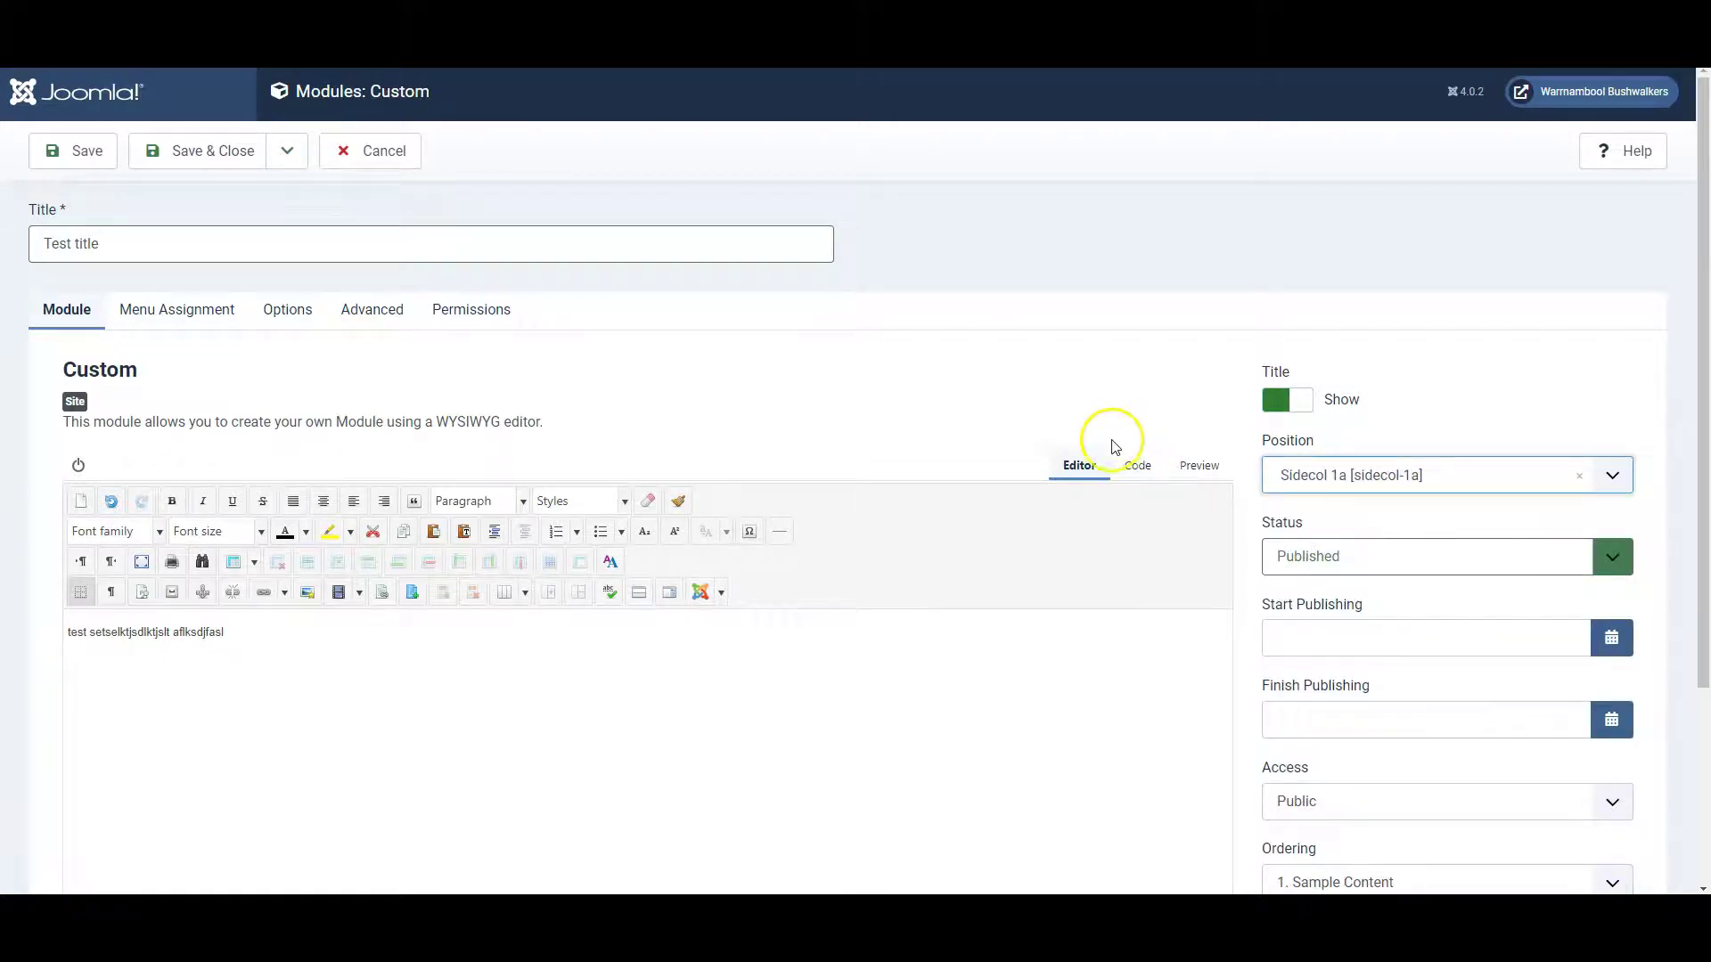
Set Menu Assignment to 'Only on the pages selected' with just Home ticked
{"action": "left_click", "coordinate": [183, 312]}
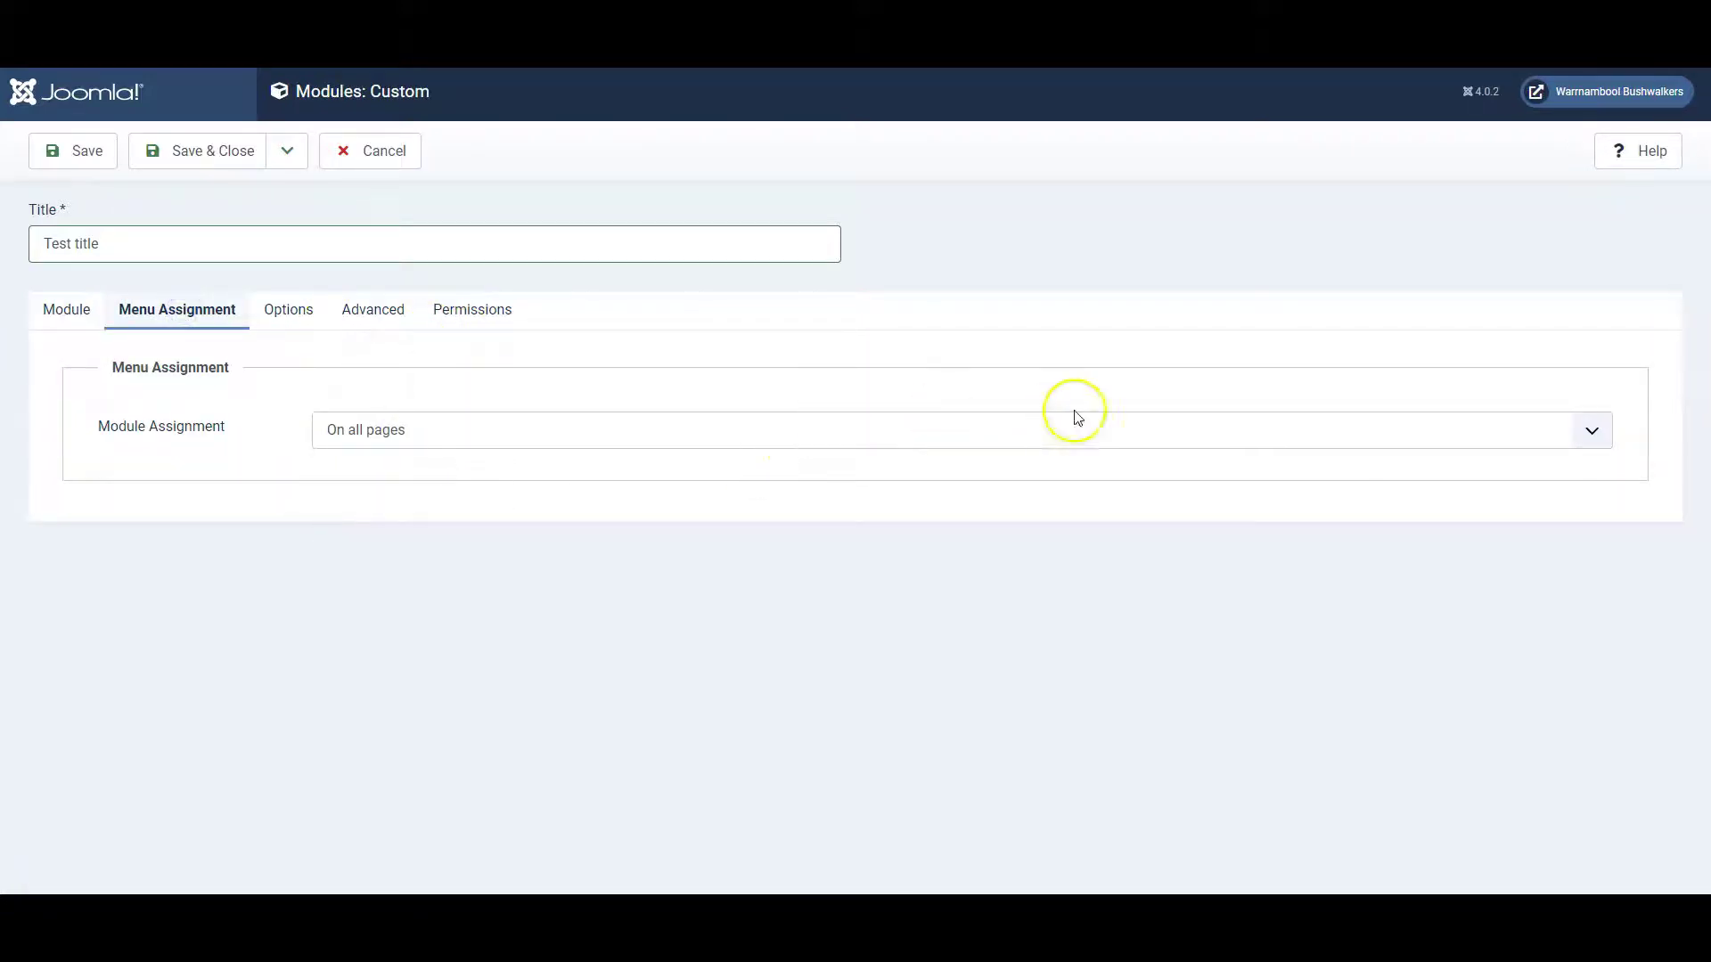
{"action": "left_click", "coordinate": [432, 442]}
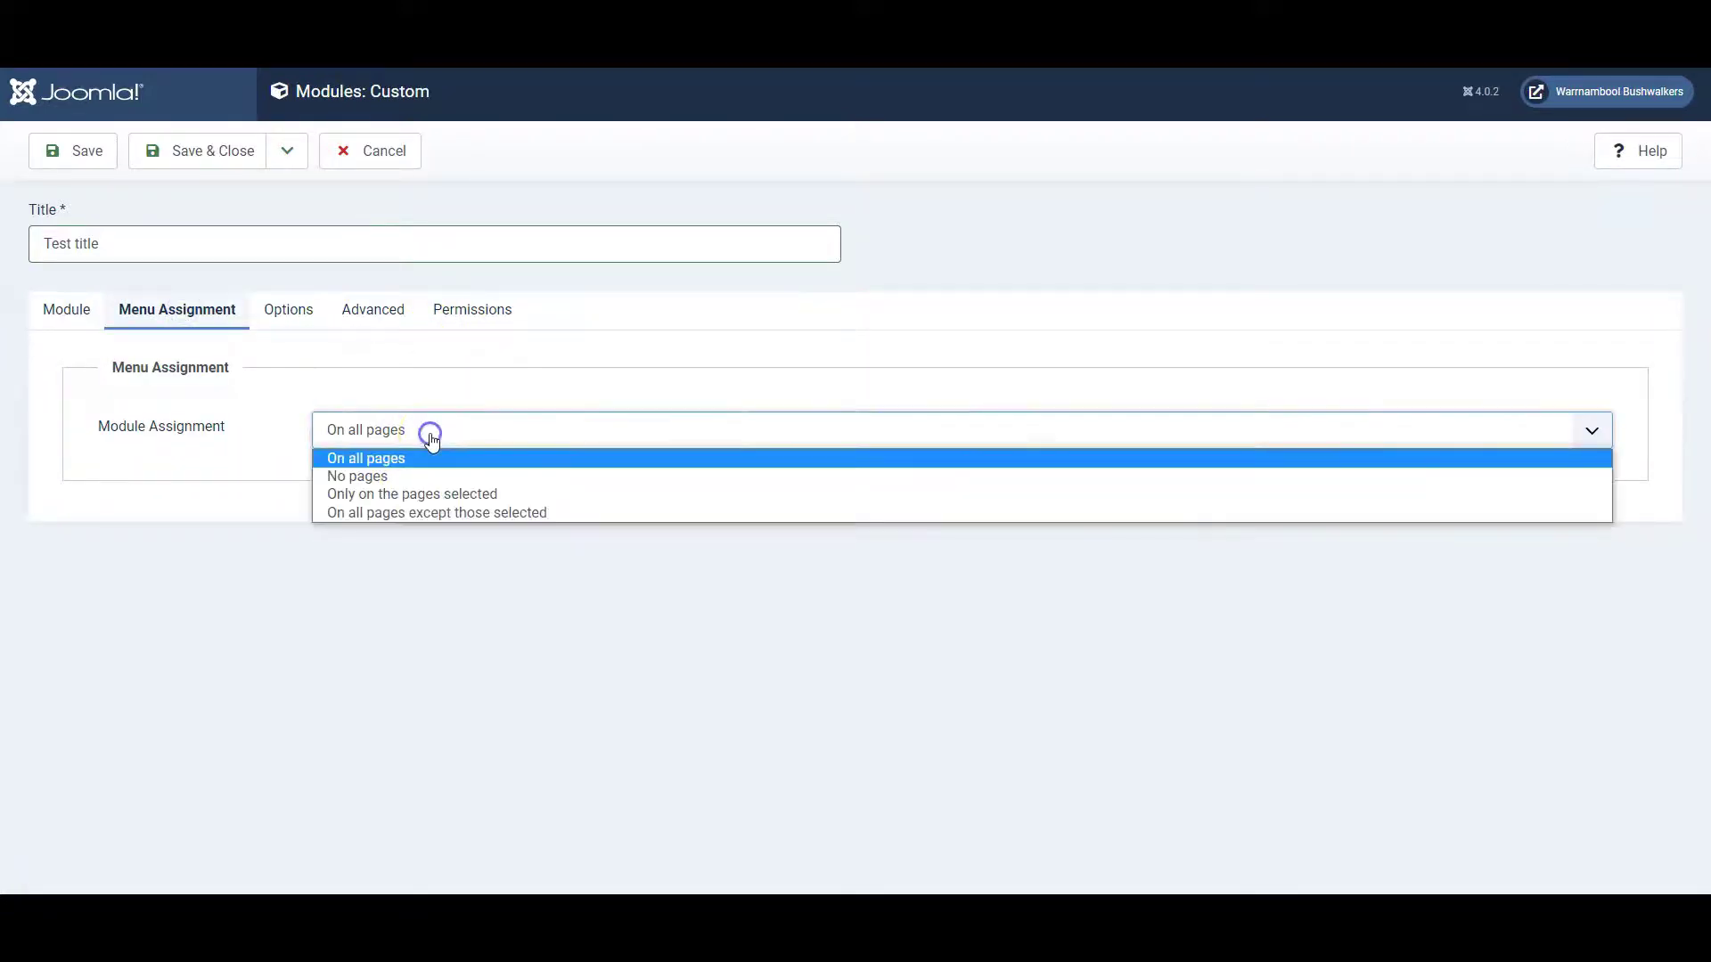
{"action": "left_click", "coordinate": [551, 501]}
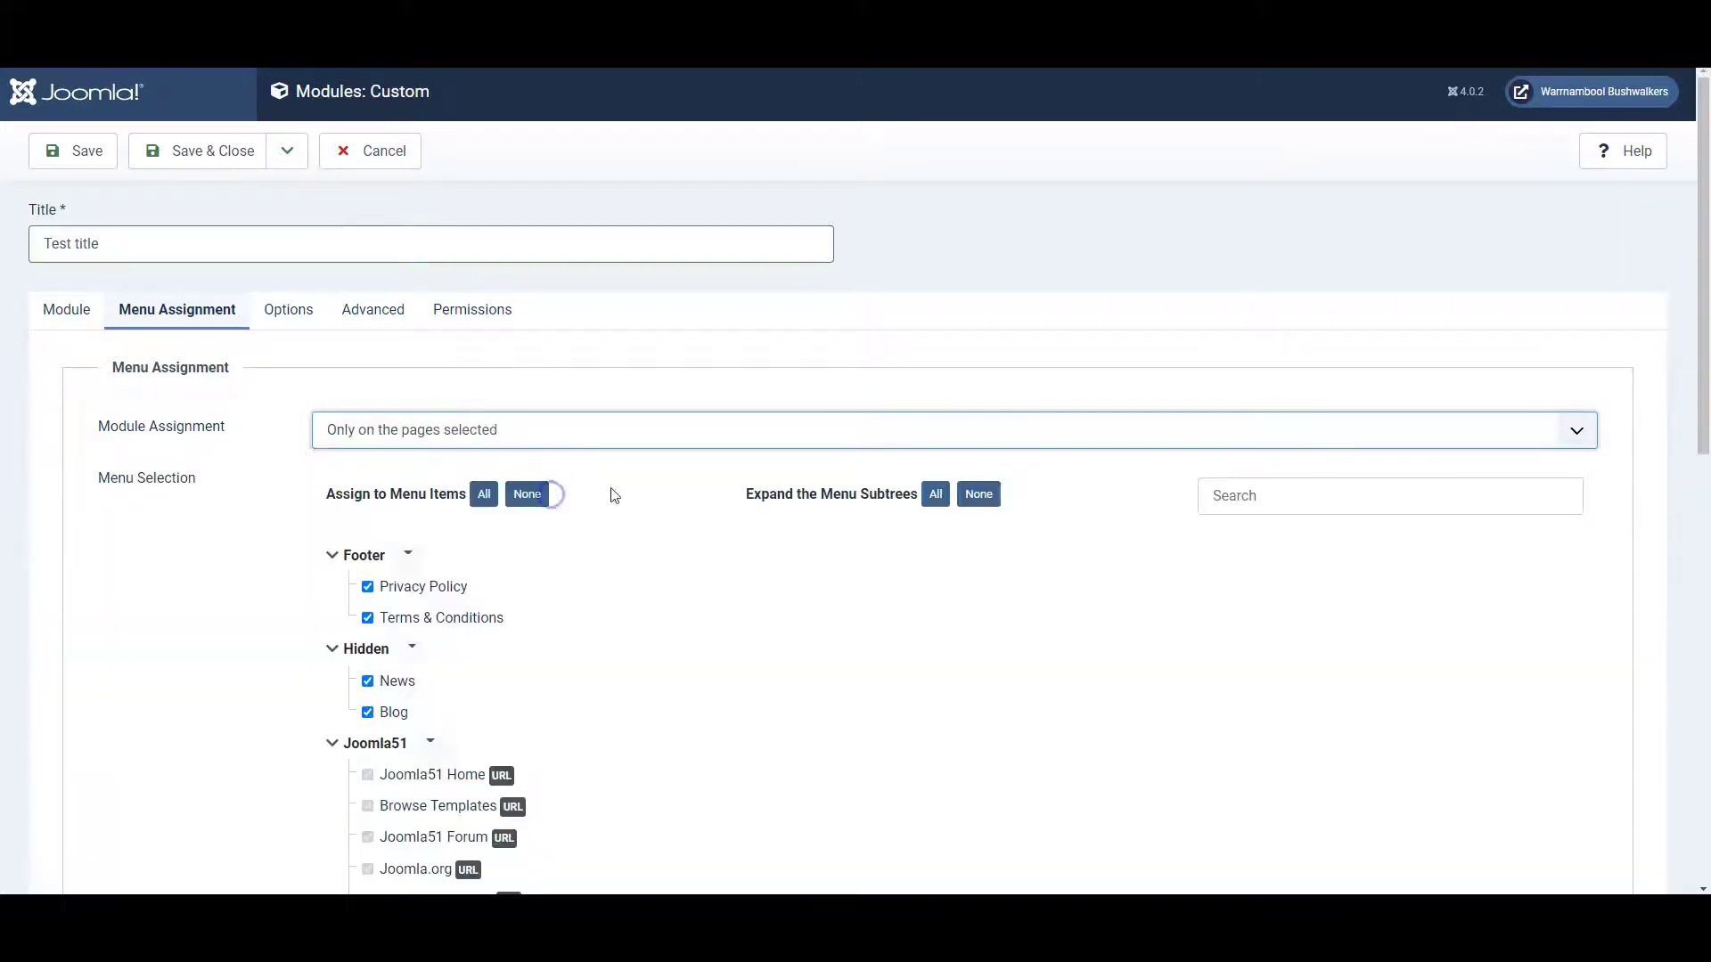
{"action": "left_click", "coordinate": [531, 495]}
{"action": "scroll", "coordinate": [533, 499], "scroll_direction": "down", "scroll_amount": 5}
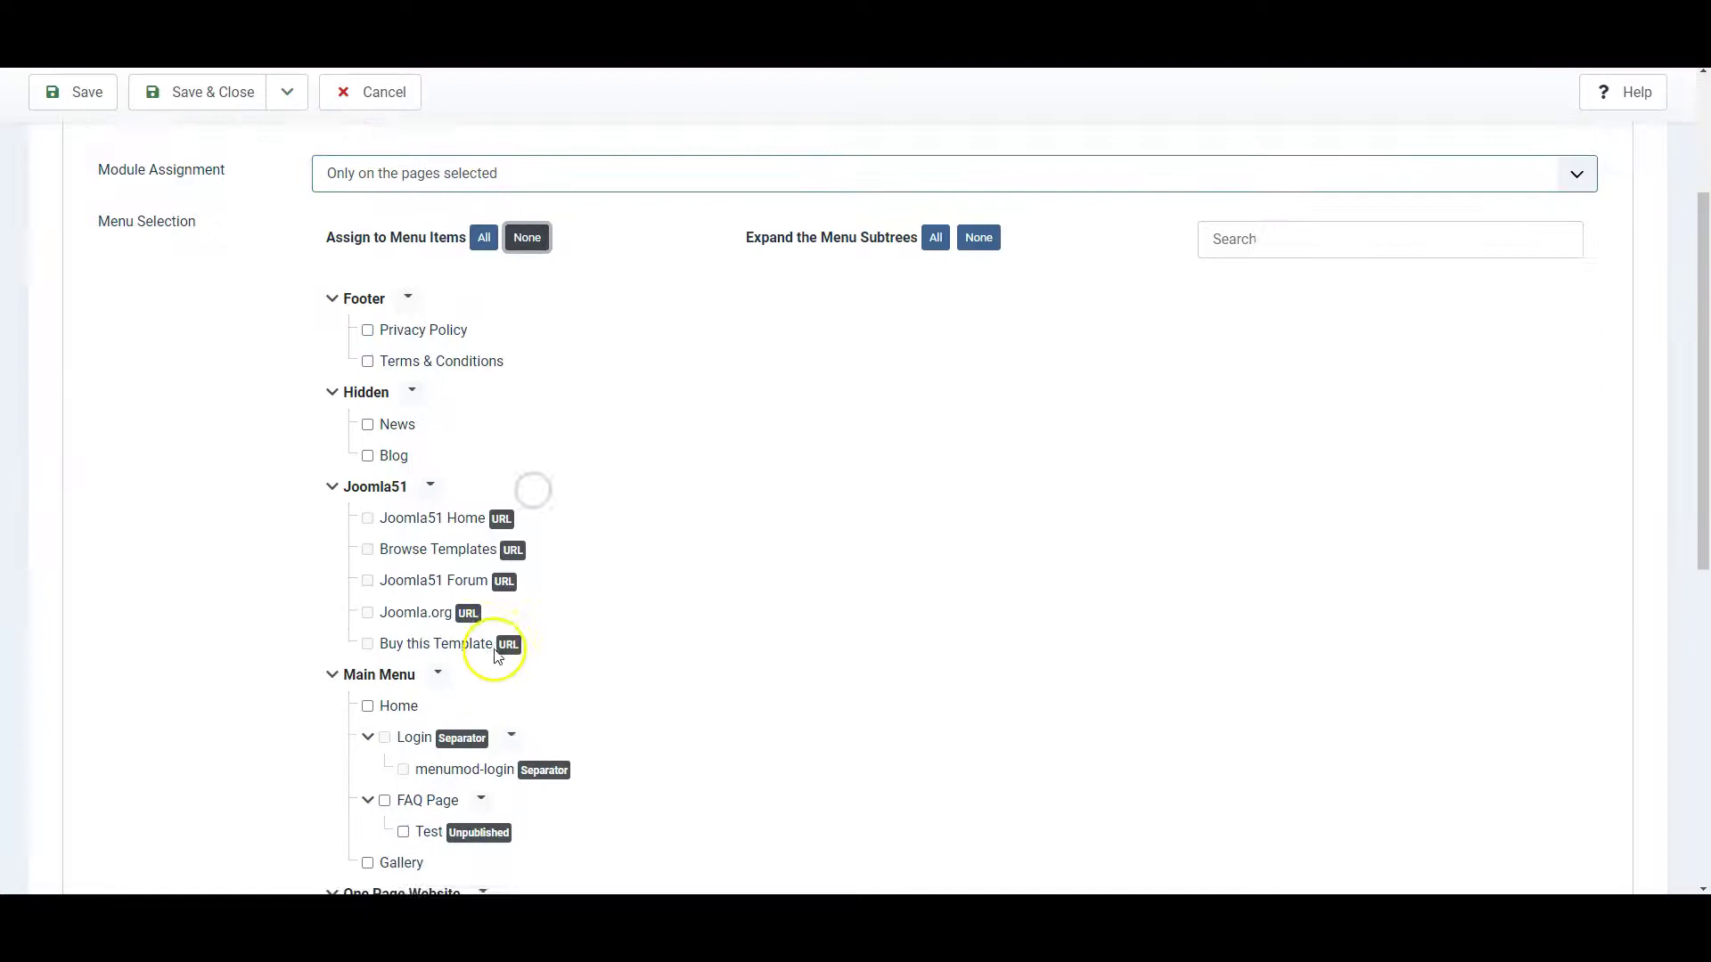
{"action": "left_click", "coordinate": [368, 523]}
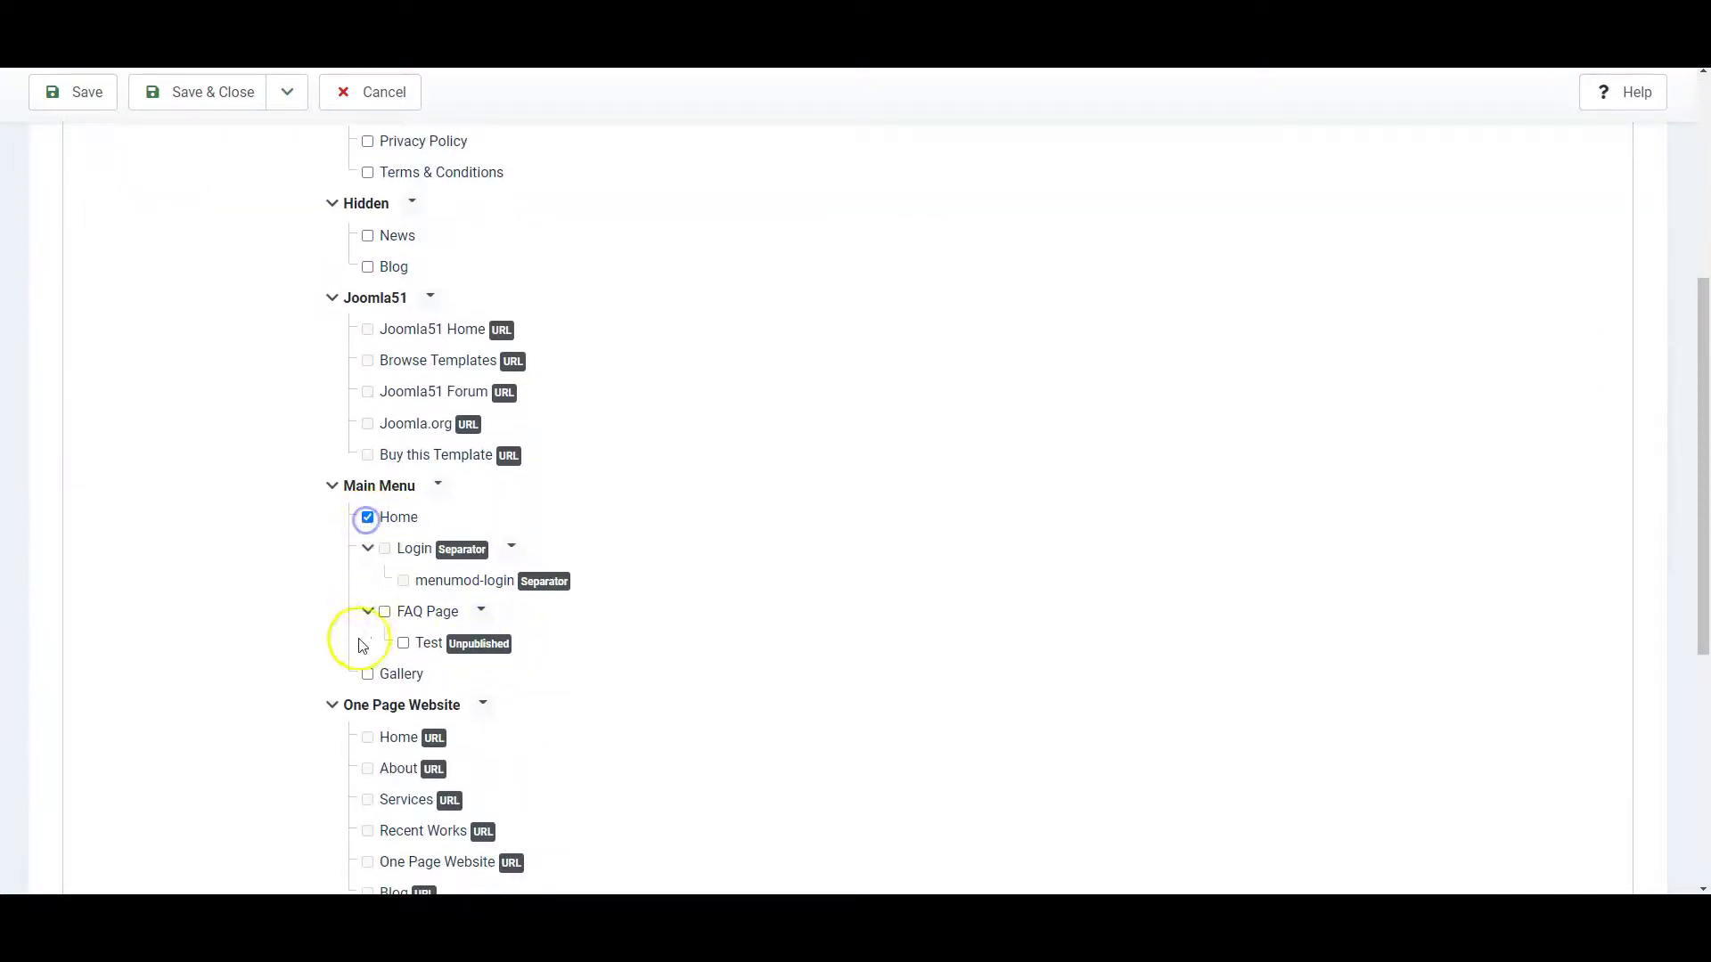
{"action": "scroll", "coordinate": [570, 552], "scroll_direction": "up", "scroll_amount": 5}
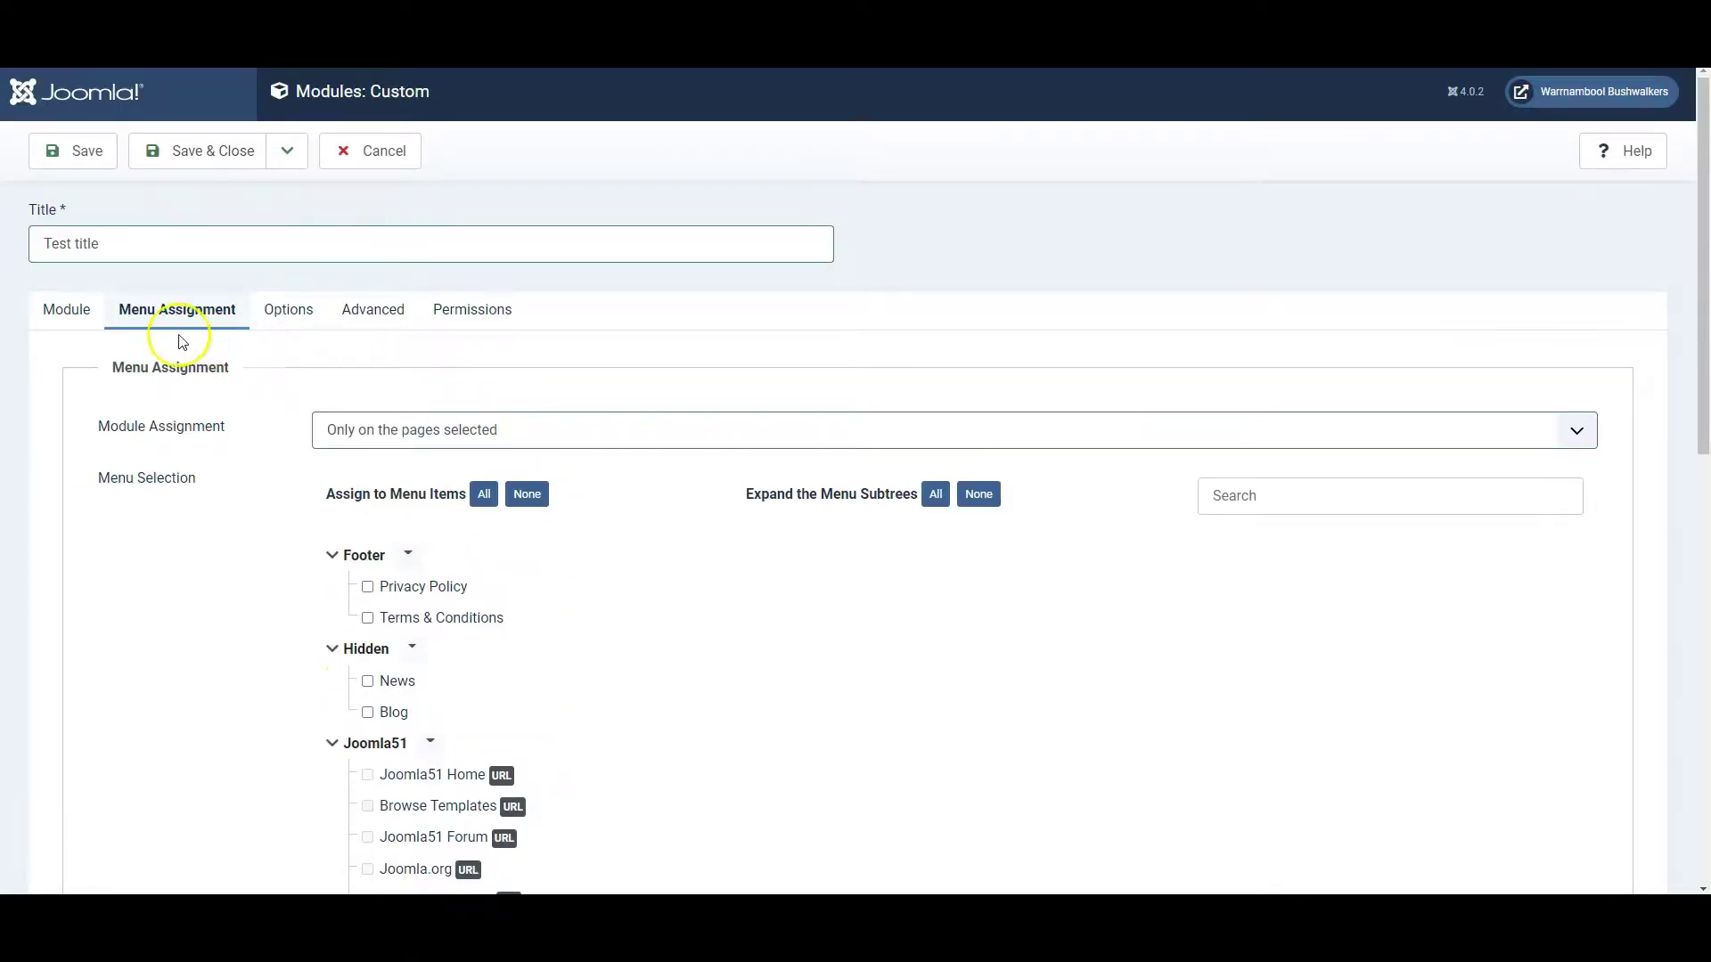
Look through the Options, Advanced and Permissions tabs, then return to Module
{"action": "left_click", "coordinate": [296, 310]}
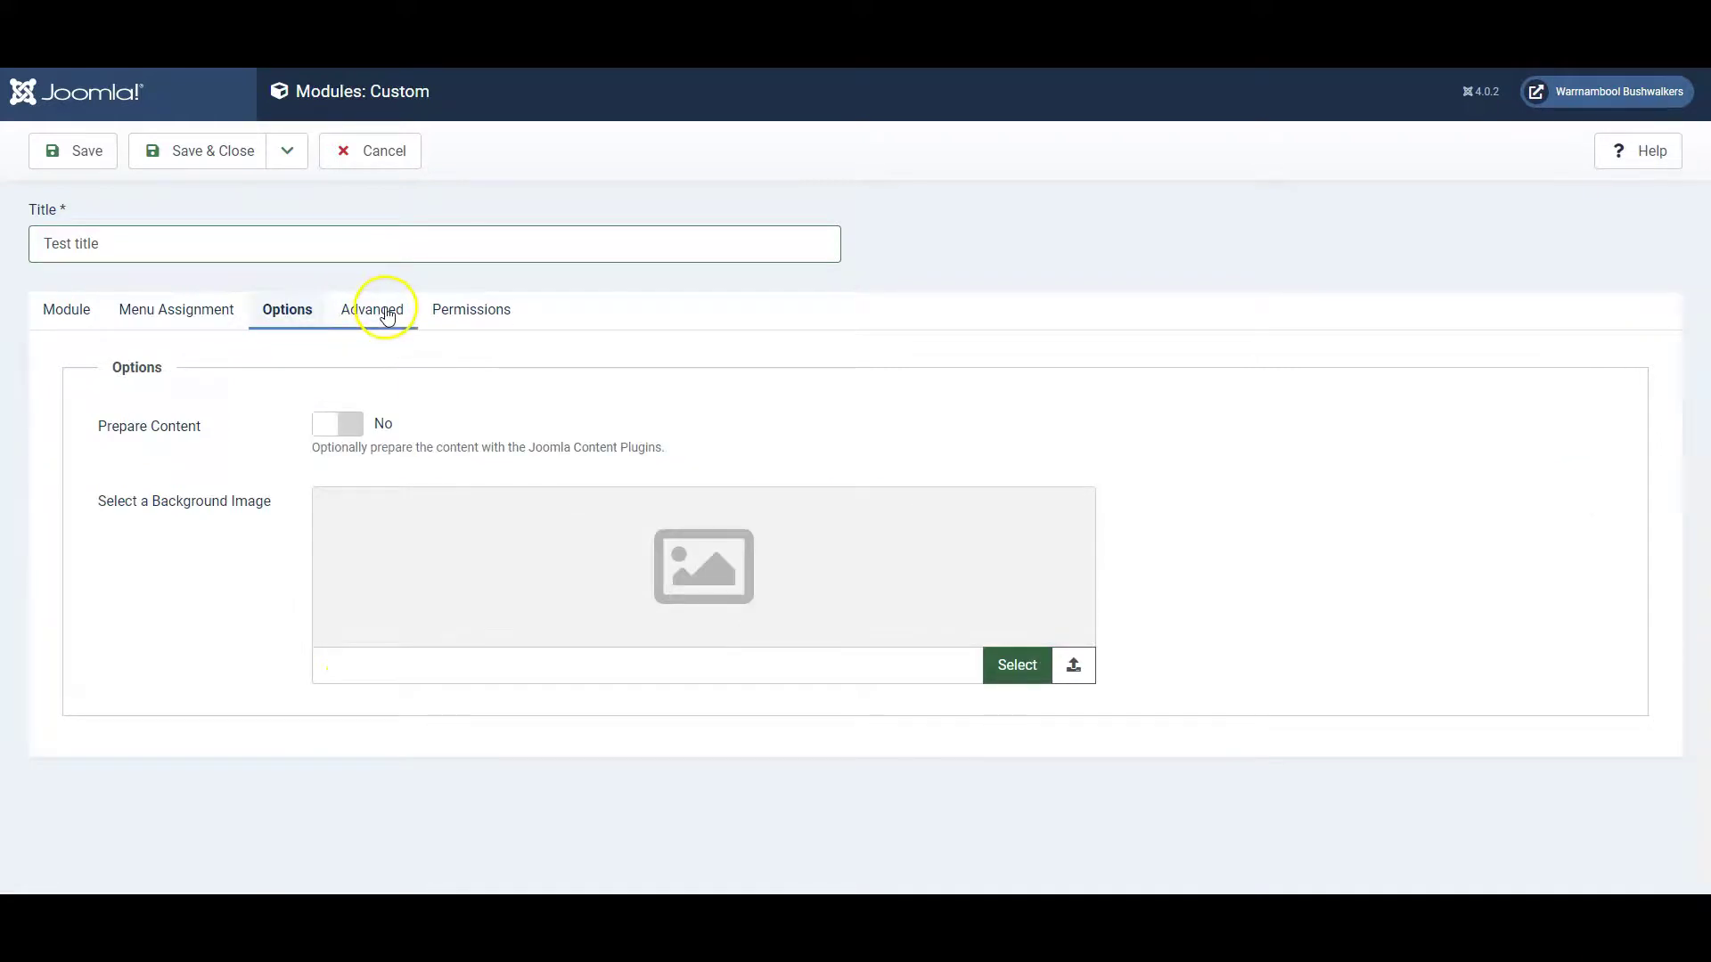
{"action": "left_click", "coordinate": [386, 312]}
{"action": "left_click", "coordinate": [463, 311]}
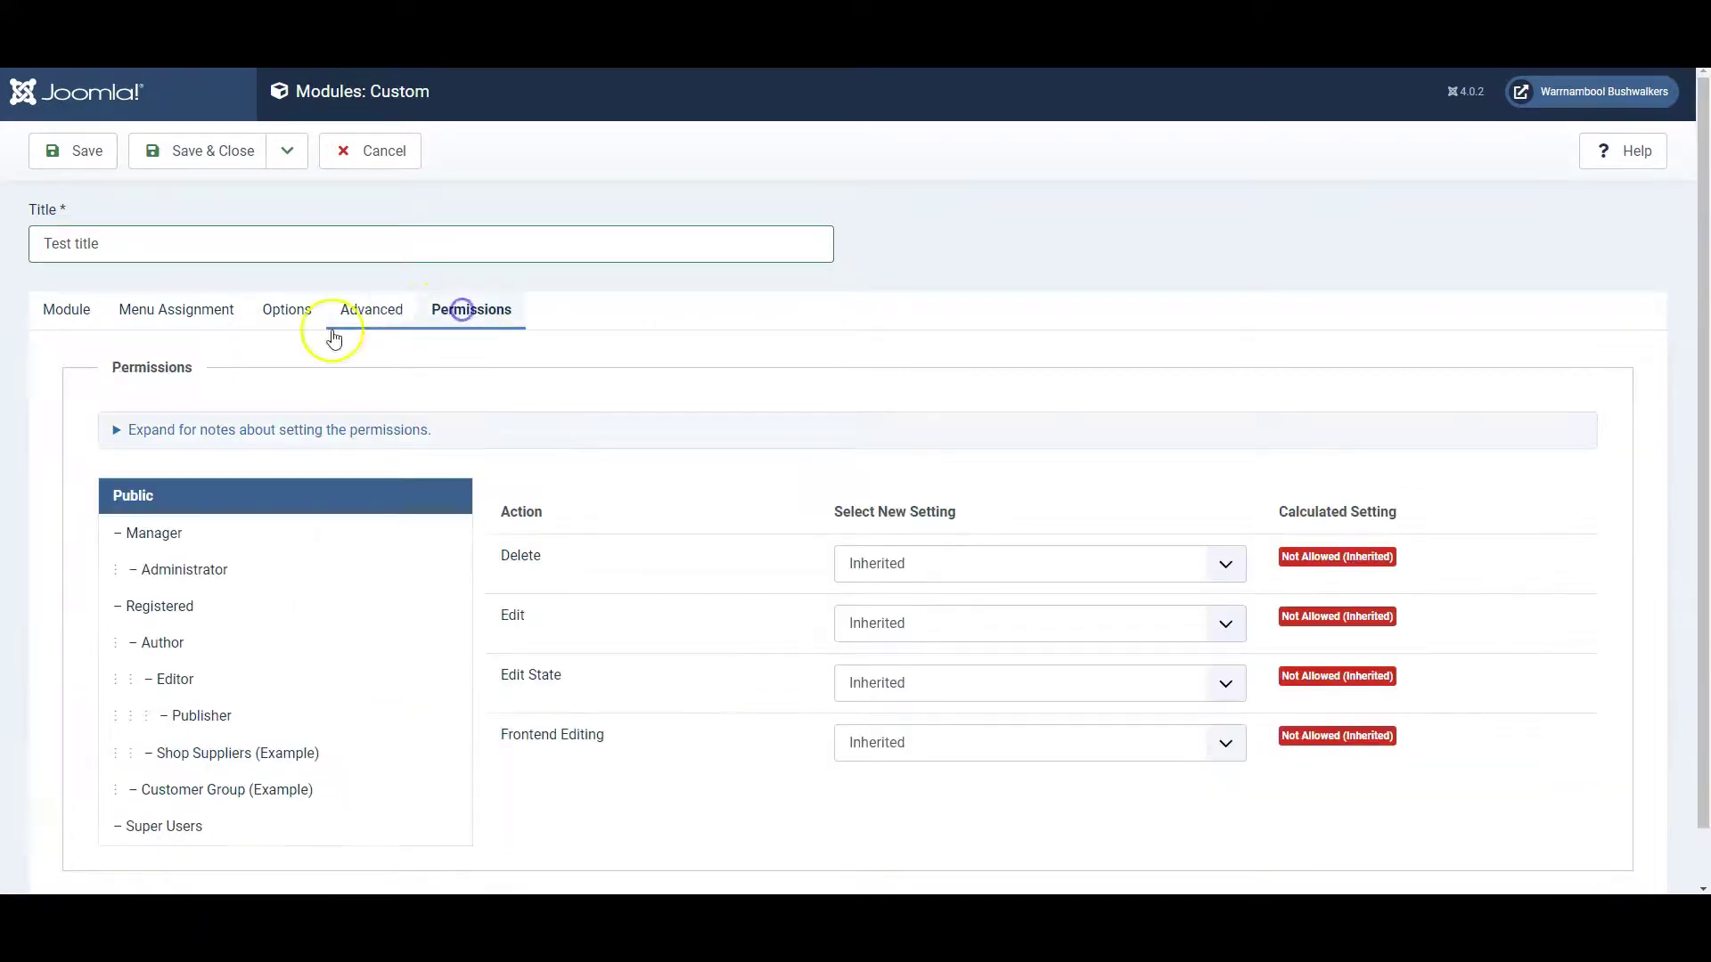
{"action": "left_click", "coordinate": [64, 309]}
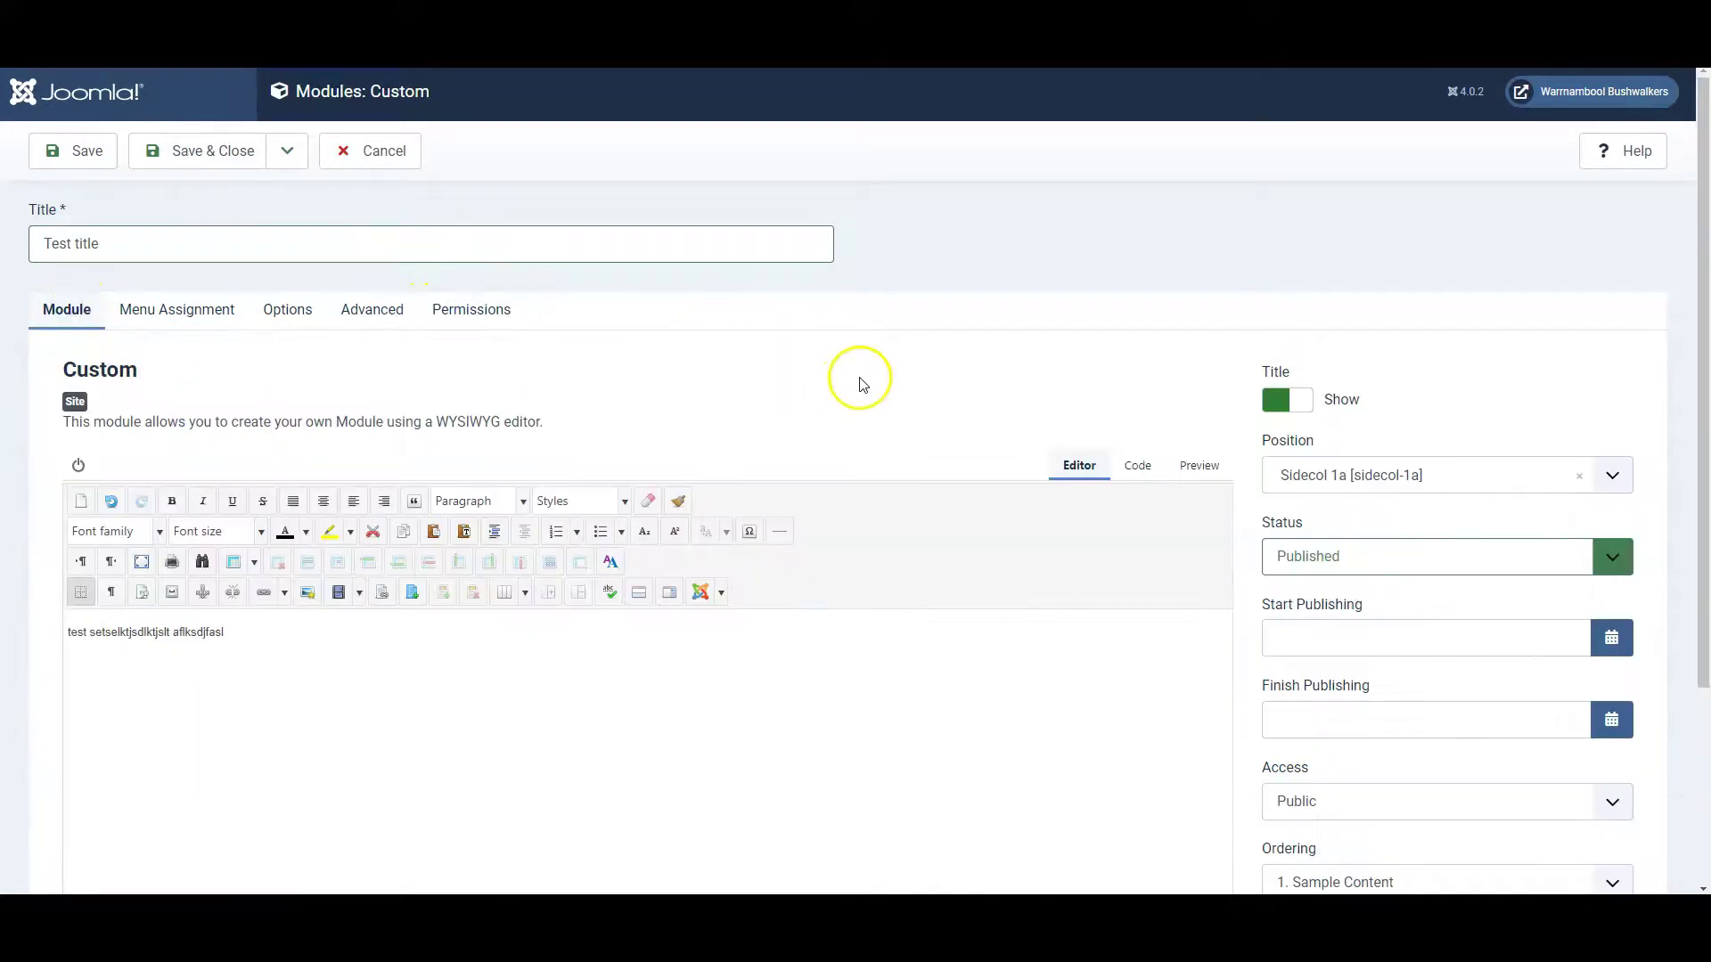
Save and close Test title, then highlight its block on the live home page
{"action": "left_click", "coordinate": [209, 159]}
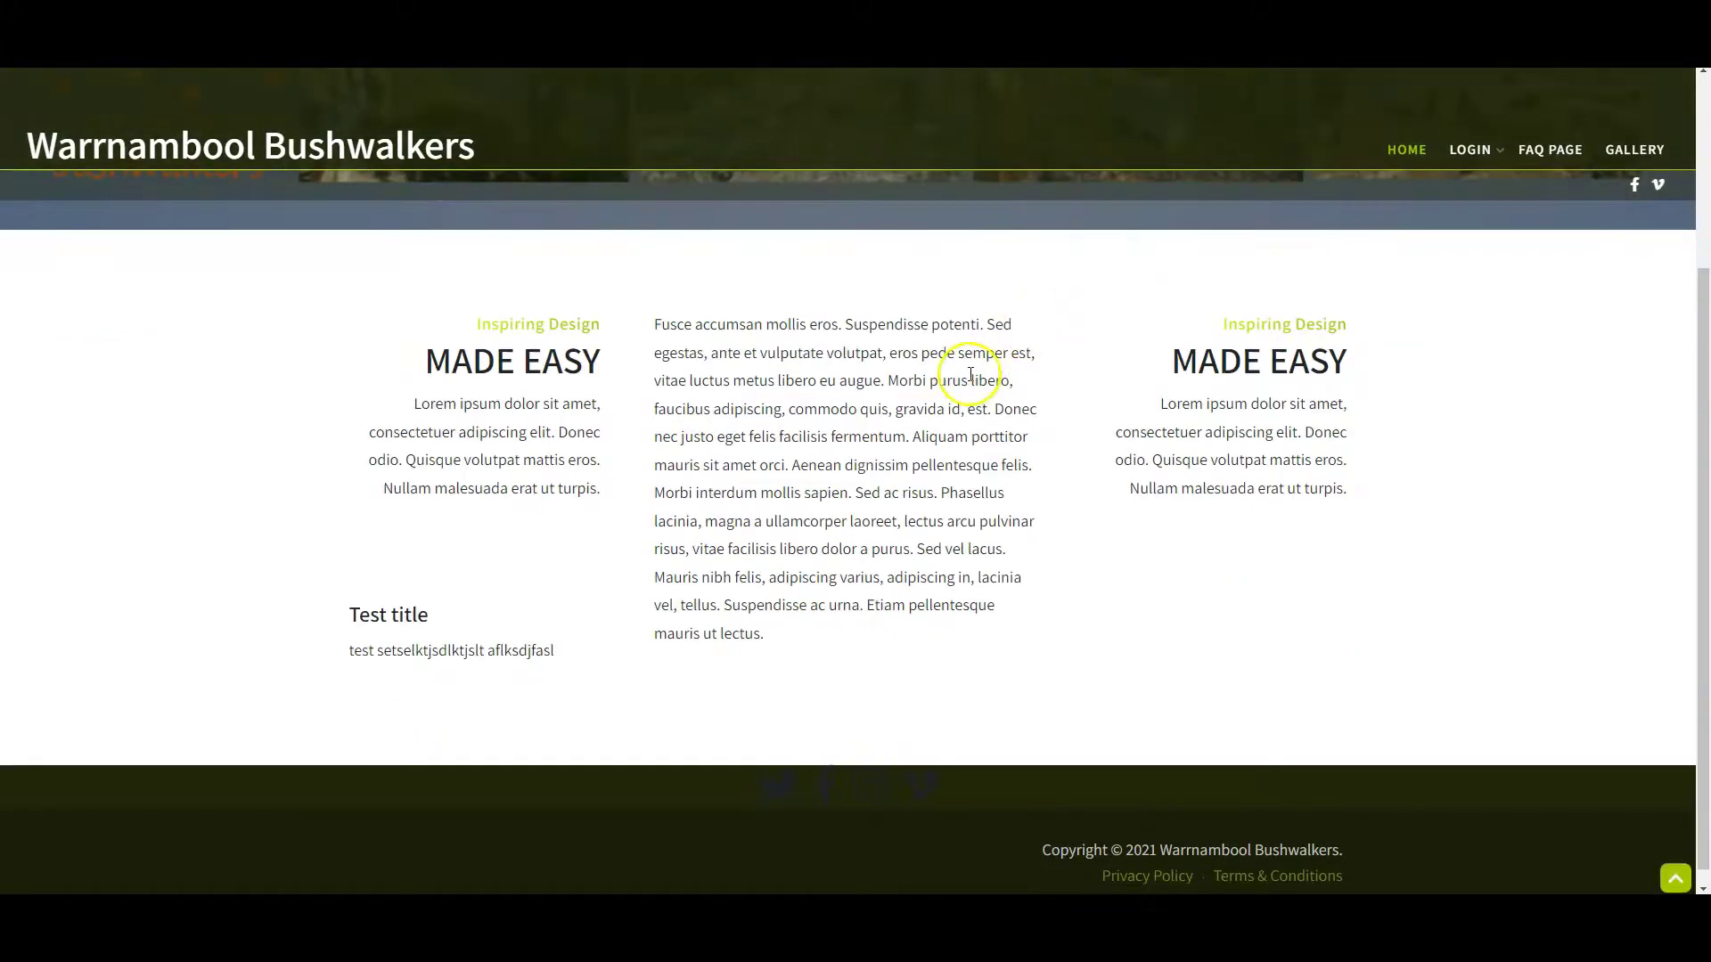
{"action": "left_click_drag", "start_coordinate": [347, 605], "coordinate": [557, 668]}
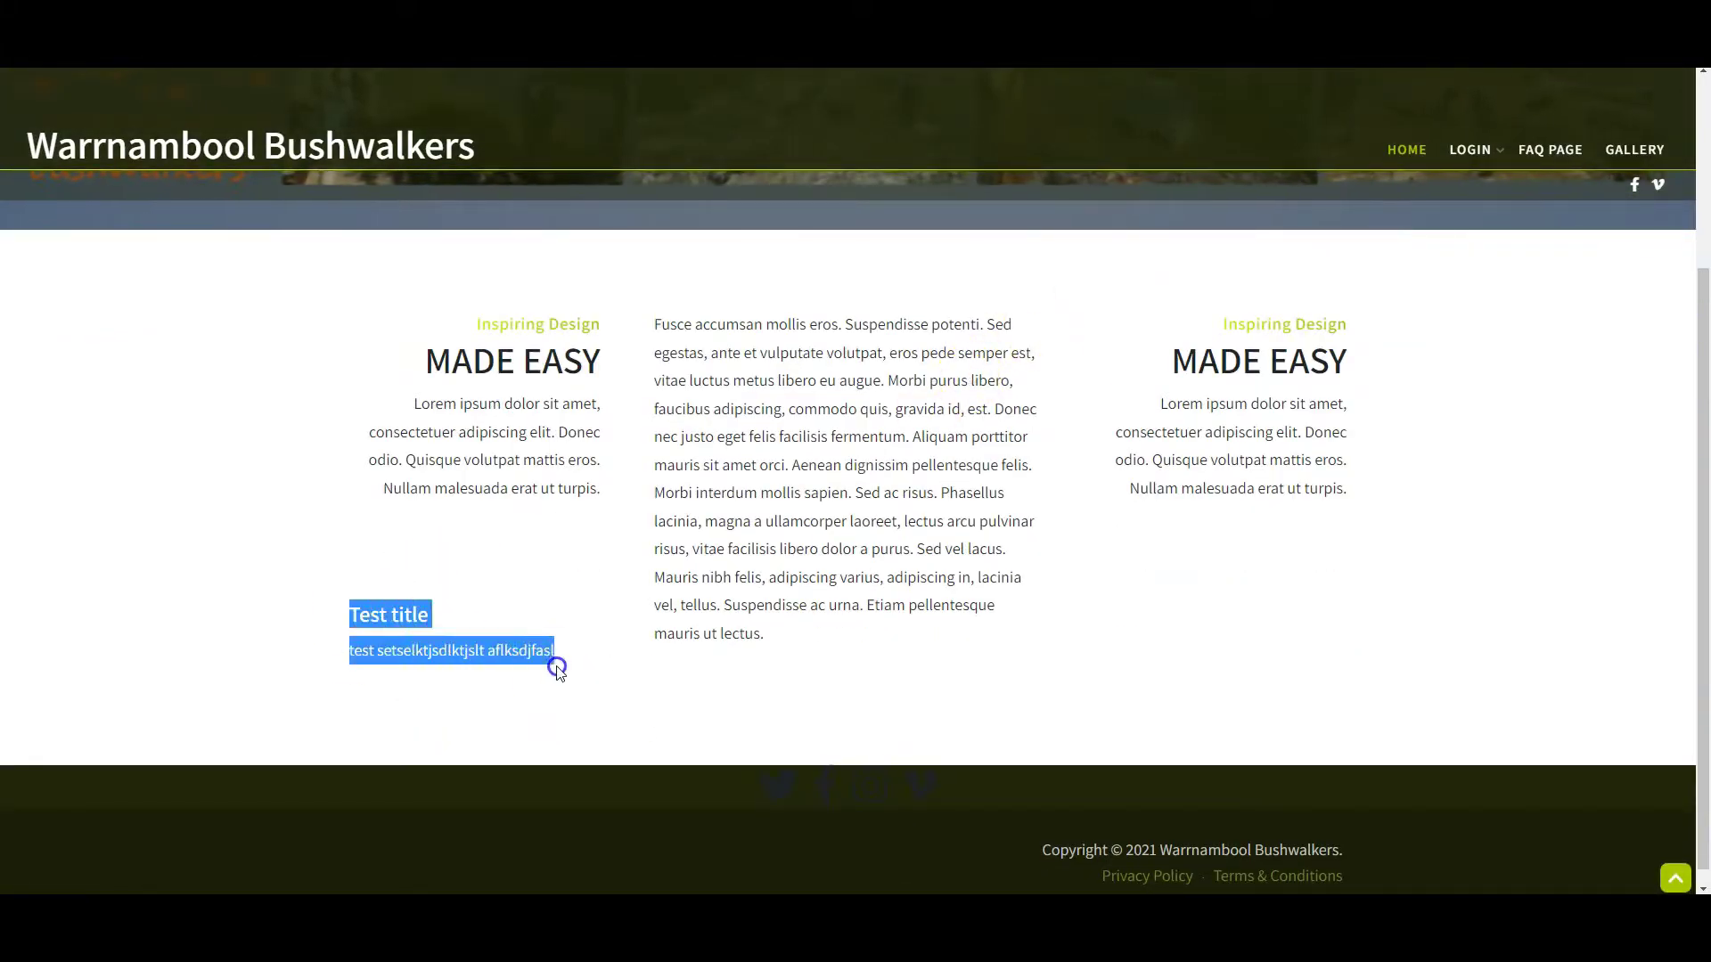
{"action": "left_click", "coordinate": [523, 628]}
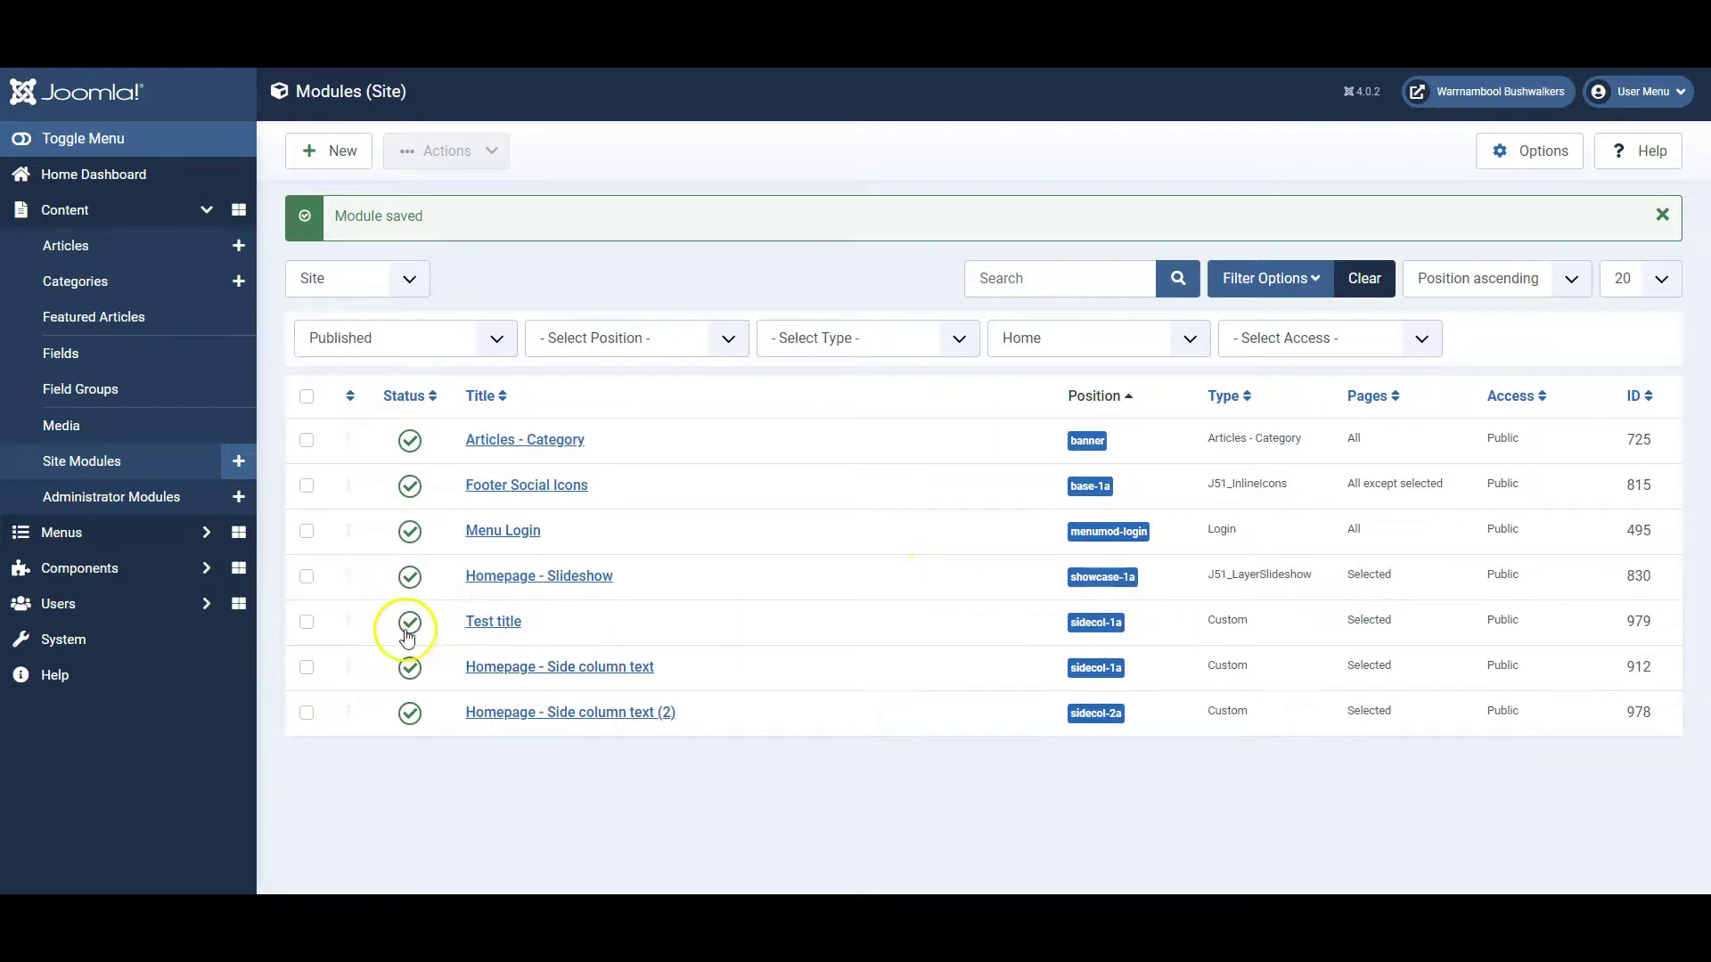
Select the Test title row at sidecol-1a and open, then dismiss, the Actions menu
{"action": "left_click", "coordinate": [307, 623]}
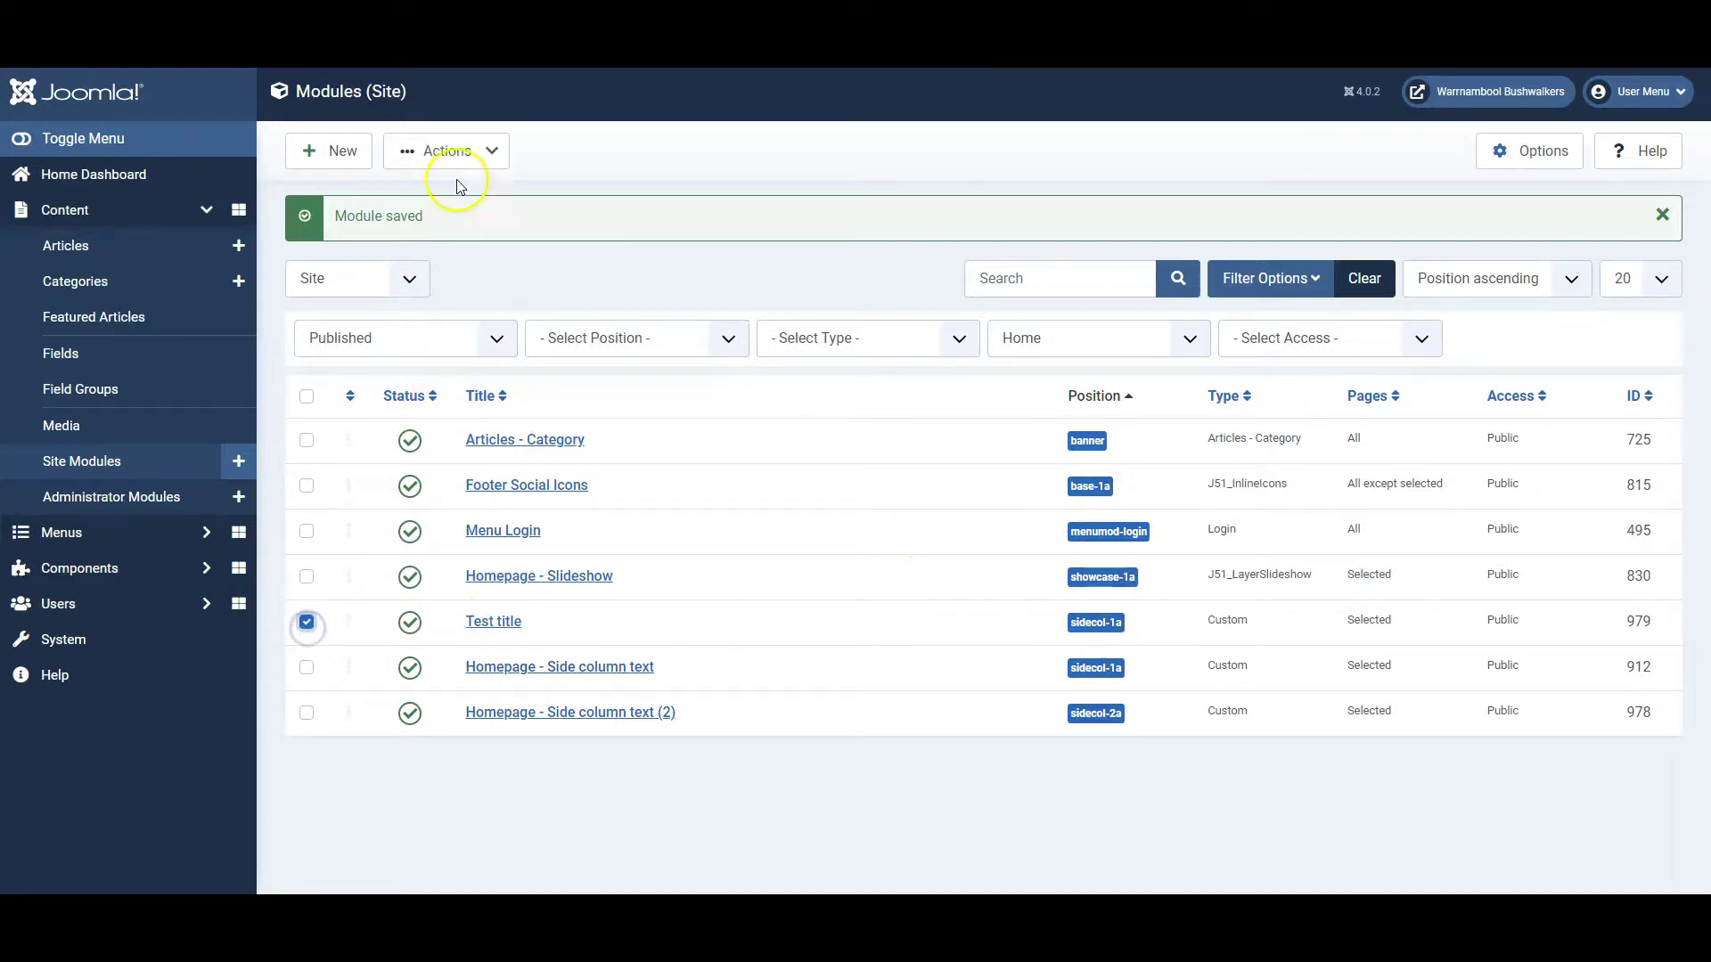
{"action": "left_click", "coordinate": [468, 144]}
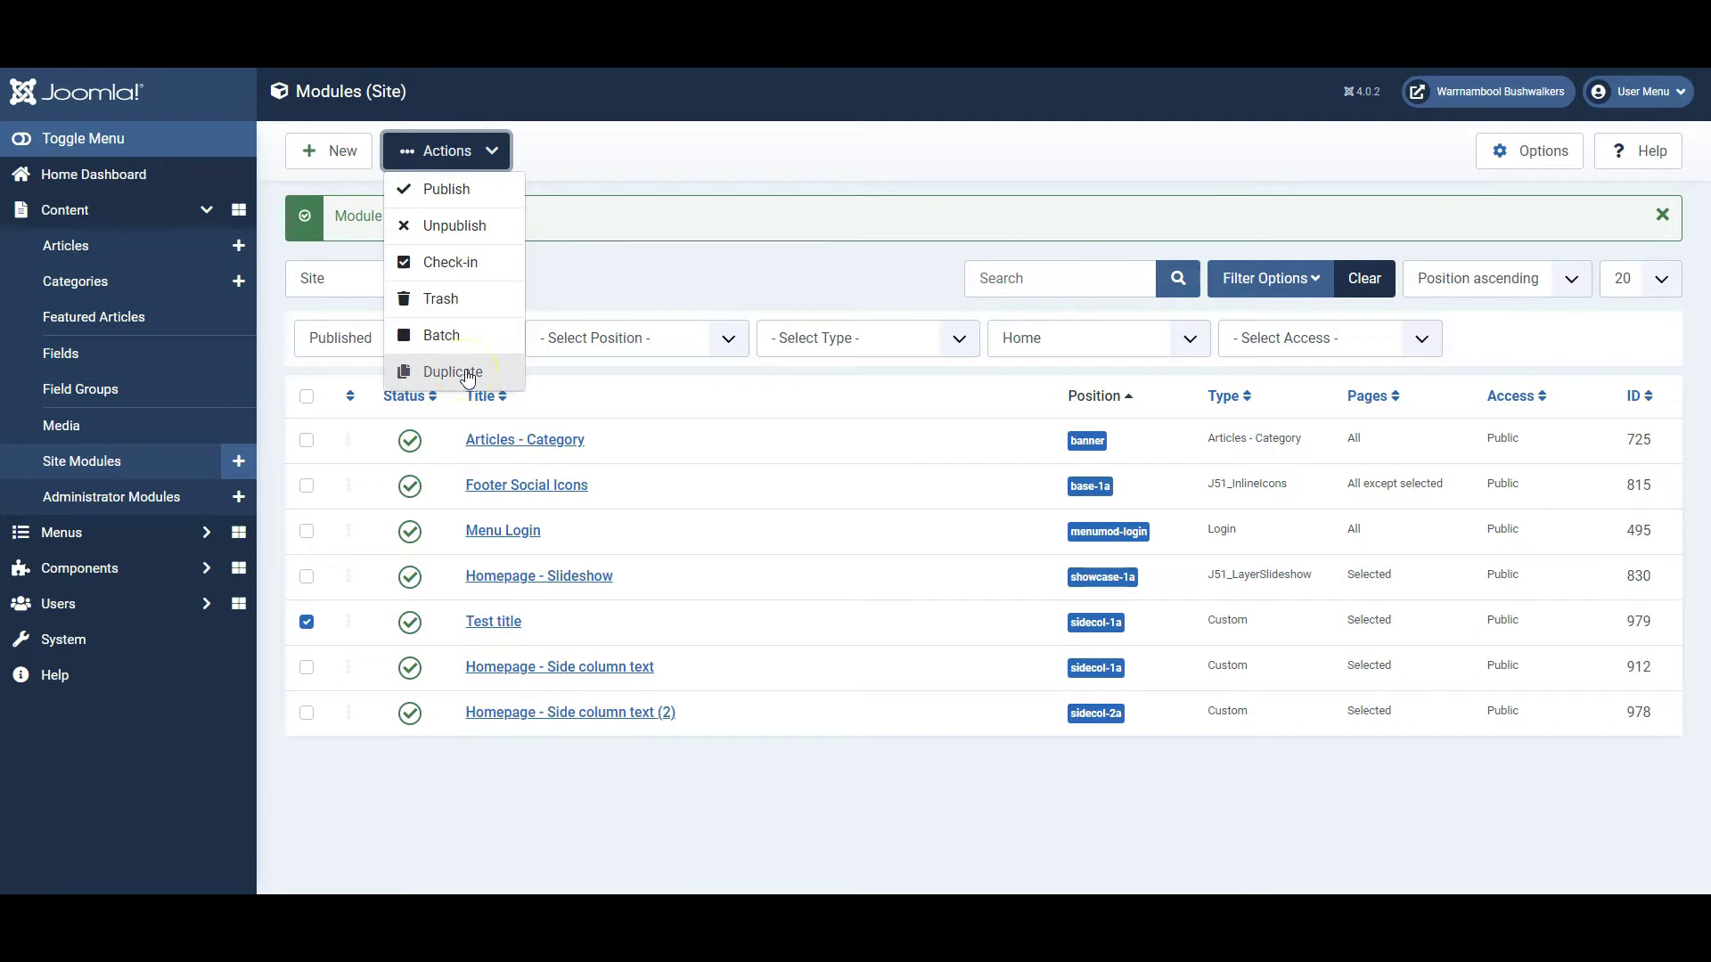
{"action": "left_click", "coordinate": [745, 259]}
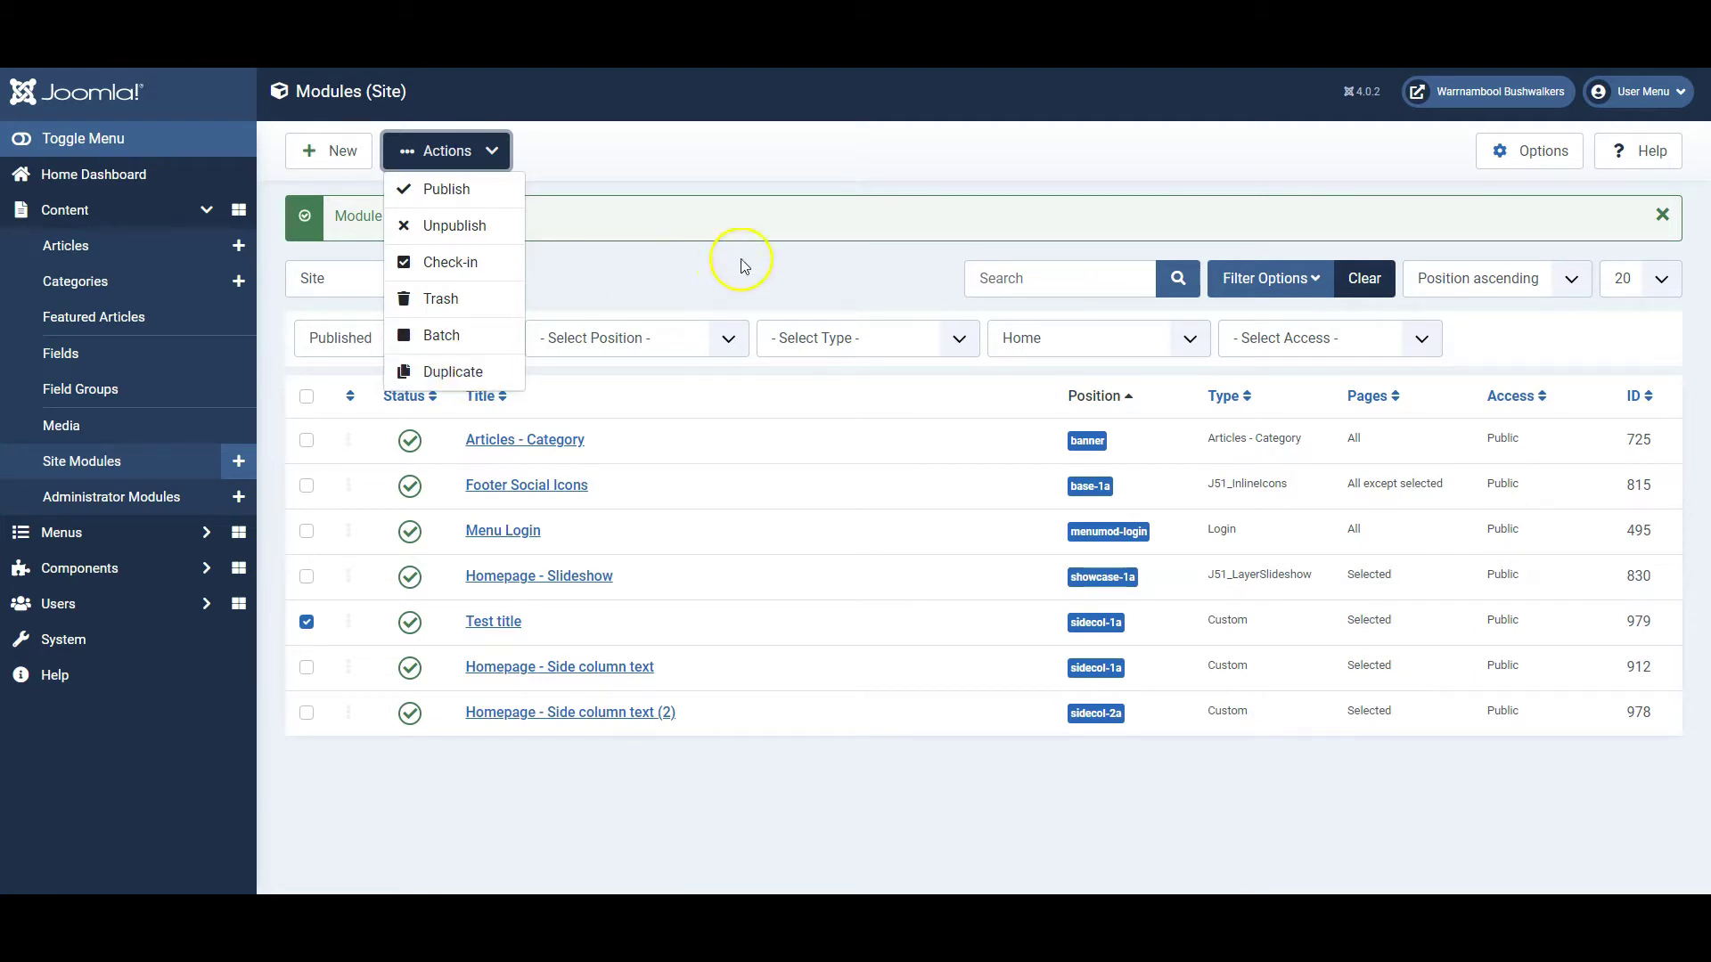